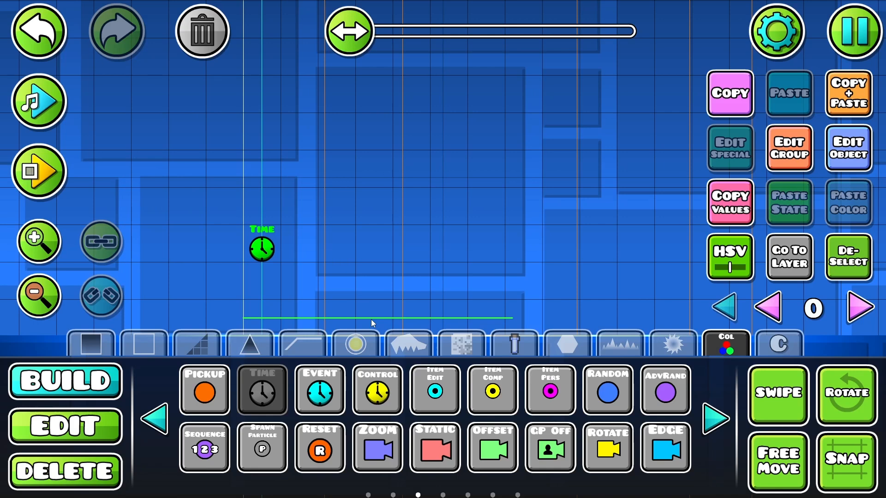
# Step: Place the winged monster decoration to the right of the Time trigger and deselect it
pyautogui.click(404, 343)
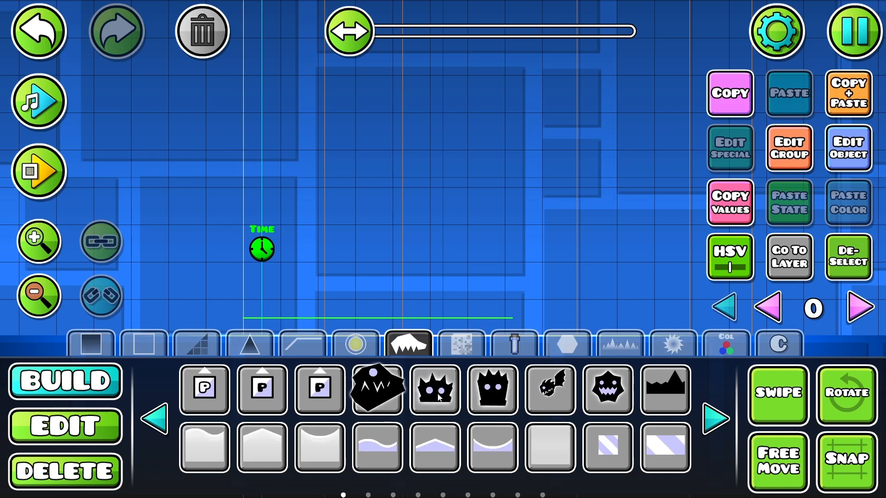
pyautogui.click(551, 389)
pyautogui.click(467, 241)
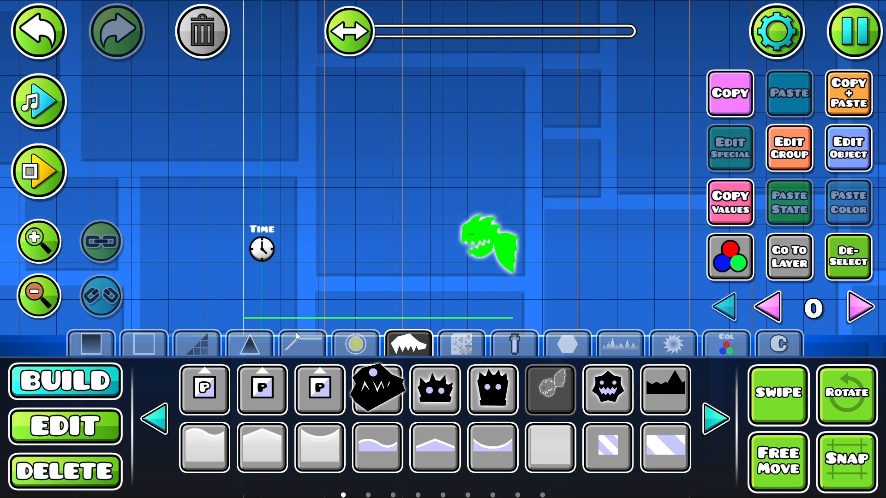
pyautogui.click(58, 431)
pyautogui.click(846, 269)
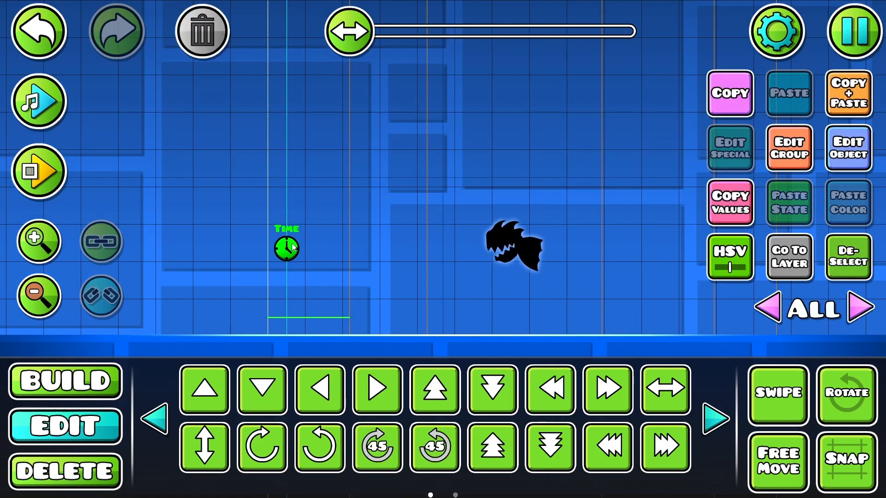
# Step: Set the Time trigger's ItemID to 1 and deselect the trigger
pyautogui.click(848, 154)
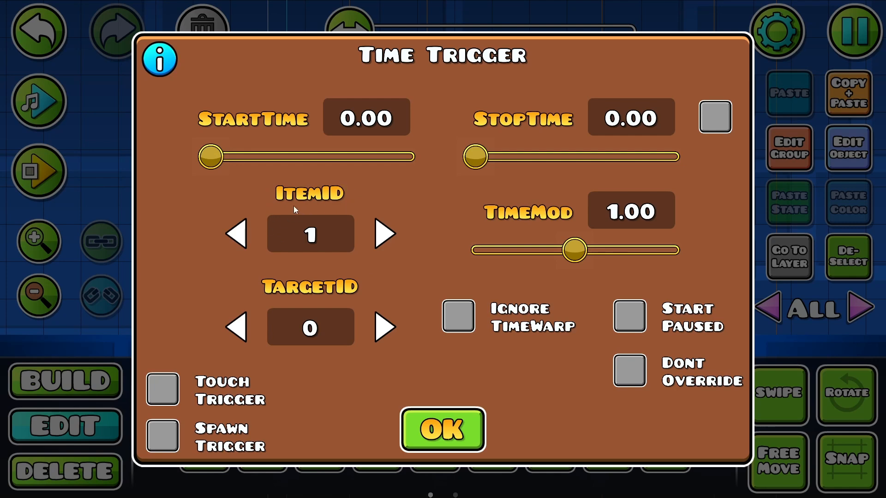
pyautogui.click(245, 227)
pyautogui.click(458, 426)
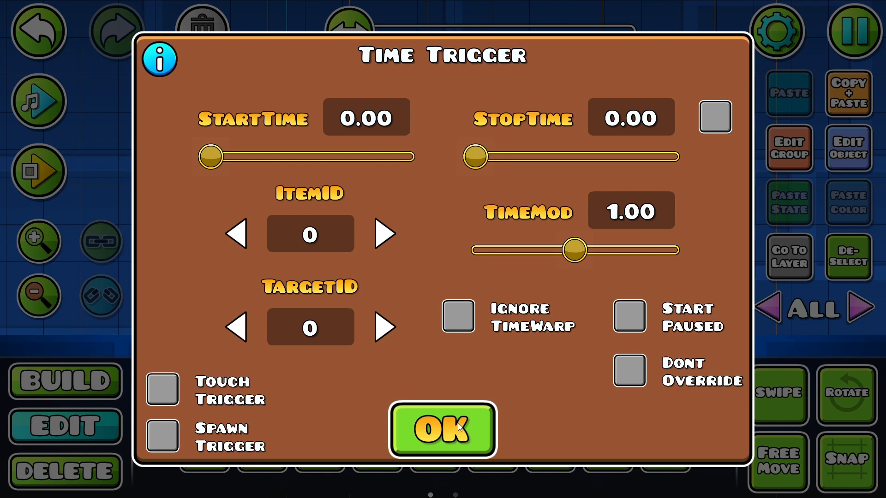
pyautogui.moveTo(458, 424); pyautogui.dragTo(475, 378)
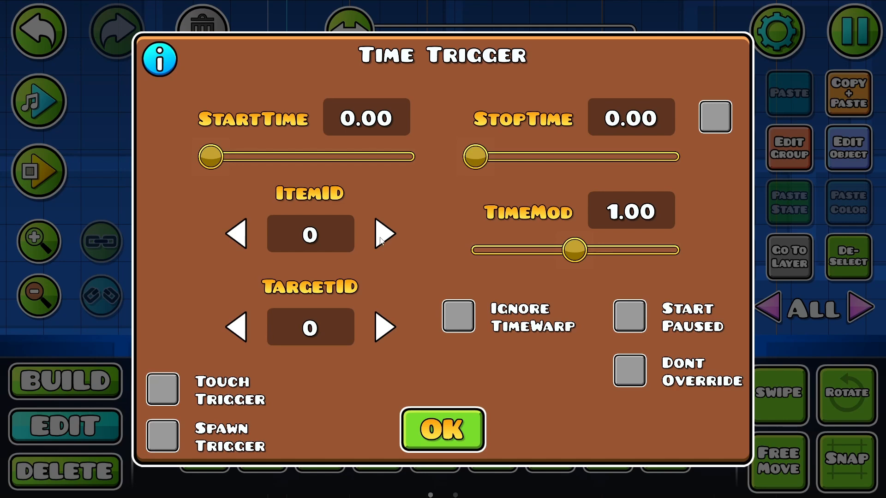
pyautogui.click(381, 240)
pyautogui.click(440, 421)
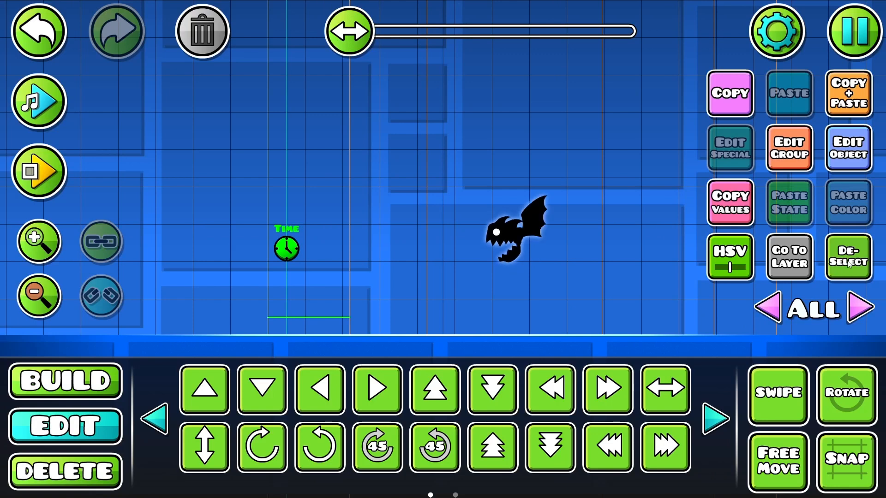
pyautogui.click(848, 257)
# Step: Place a Time Event trigger directly above the Time trigger, set its ItemID to 1, and undo the stray placement
pyautogui.click(64, 381)
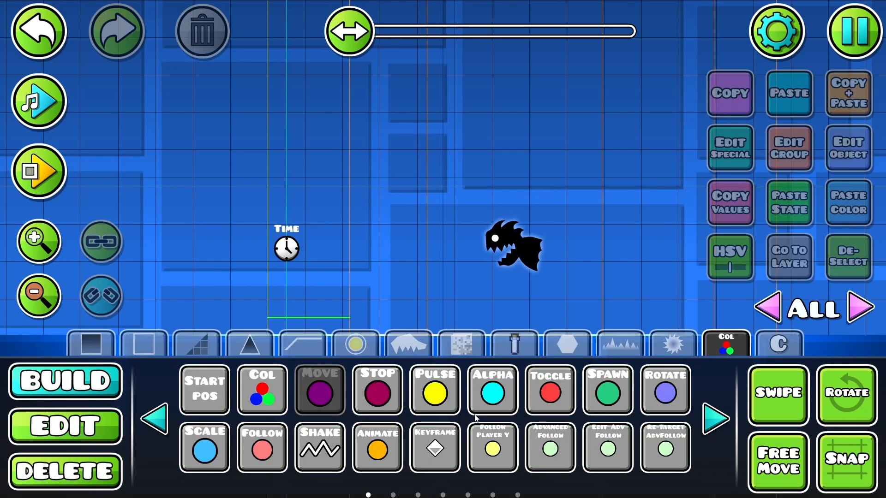
pyautogui.click(717, 420)
pyautogui.click(717, 420)
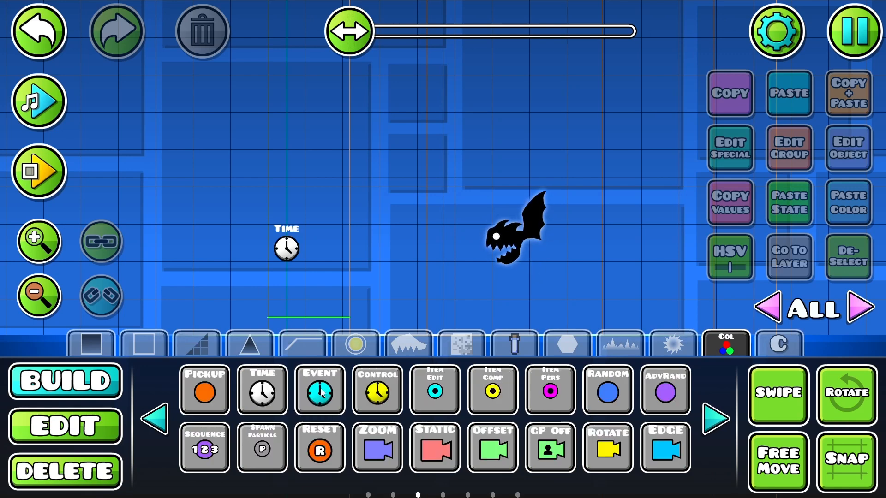
pyautogui.click(284, 197)
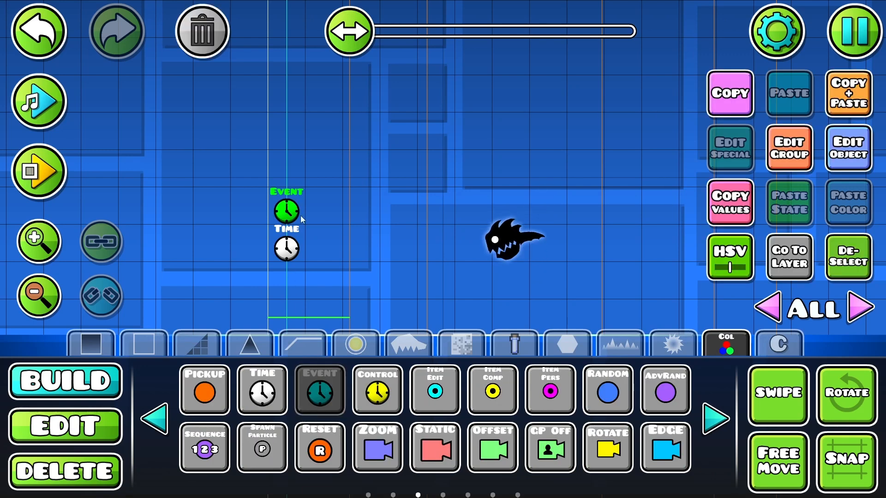
pyautogui.click(840, 158)
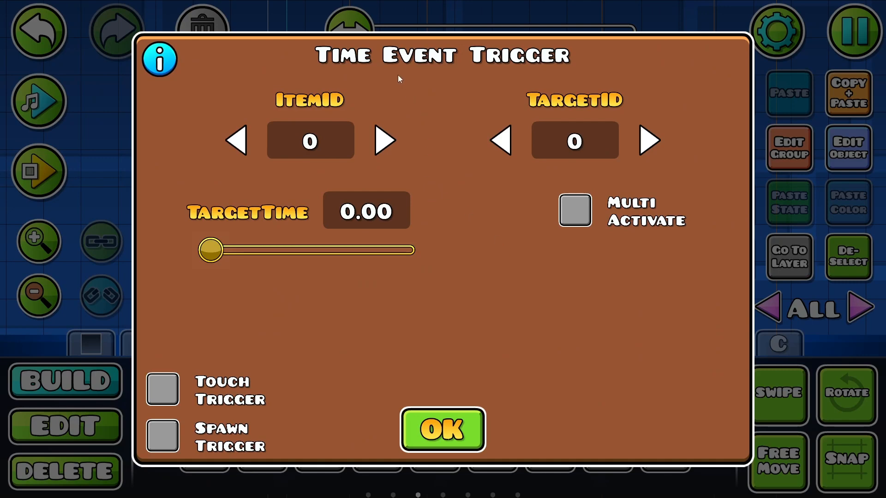
pyautogui.click(384, 144)
pyautogui.click(434, 422)
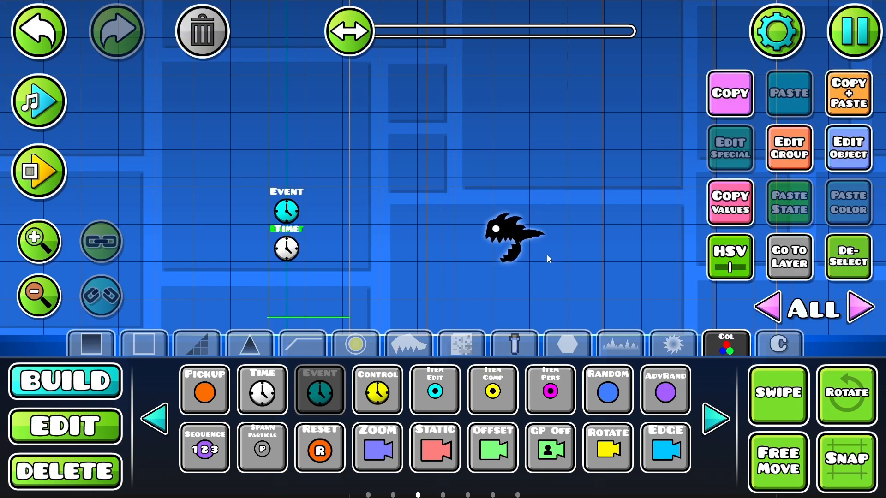
pyautogui.click(33, 27)
# Step: Check the ItemID of the Time trigger
pyautogui.click(69, 426)
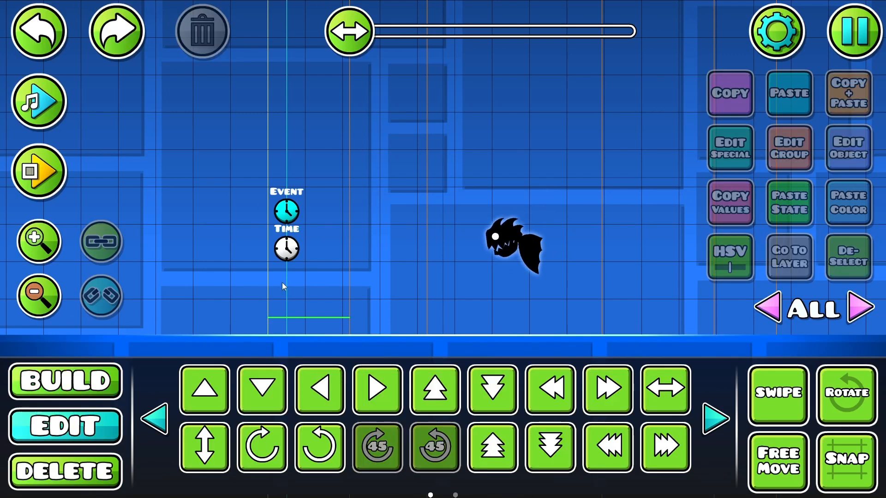
pyautogui.click(287, 248)
pyautogui.click(848, 148)
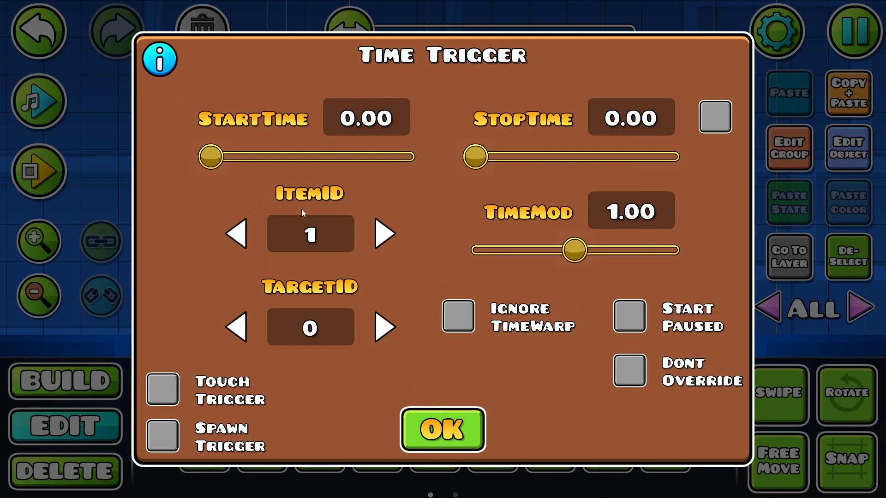
pyautogui.click(447, 432)
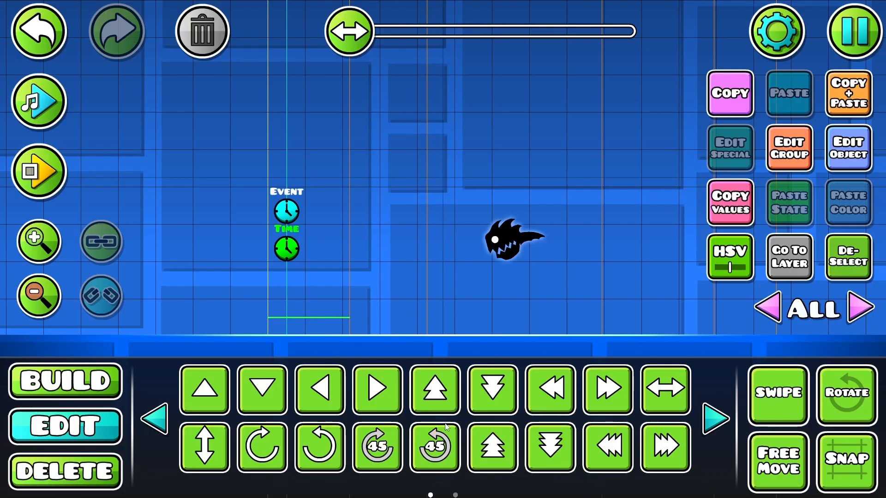
# Step: Set the Event trigger's TargetID to 2 and TargetTime to 3, then check its group and trigger settings
pyautogui.click(287, 211)
pyautogui.click(848, 147)
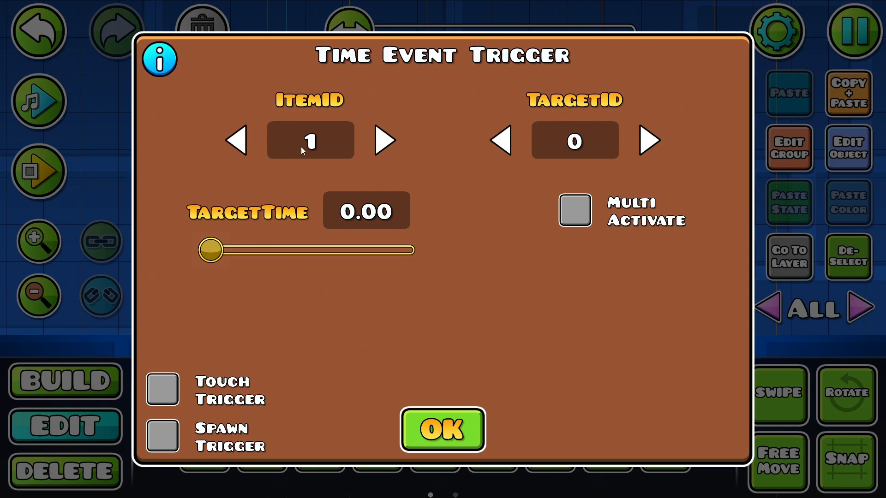
pyautogui.doubleClick(645, 147)
pyautogui.click(362, 216)
pyautogui.write('3')
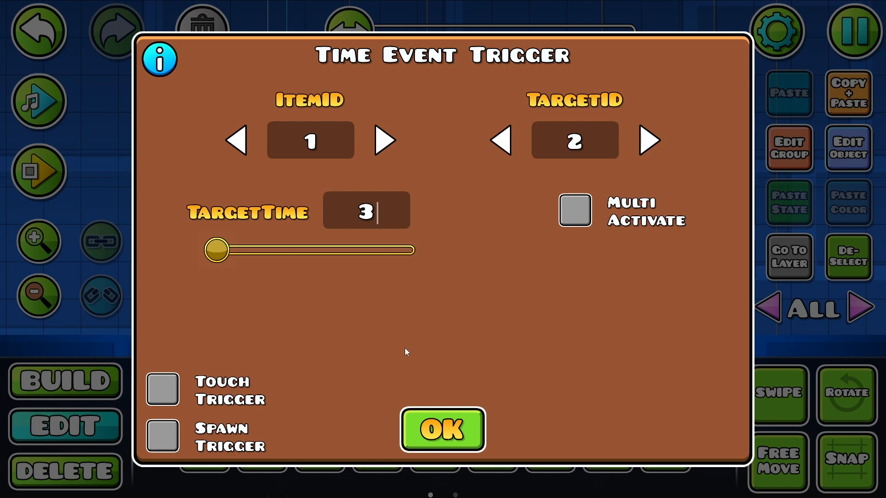
pyautogui.click(458, 425)
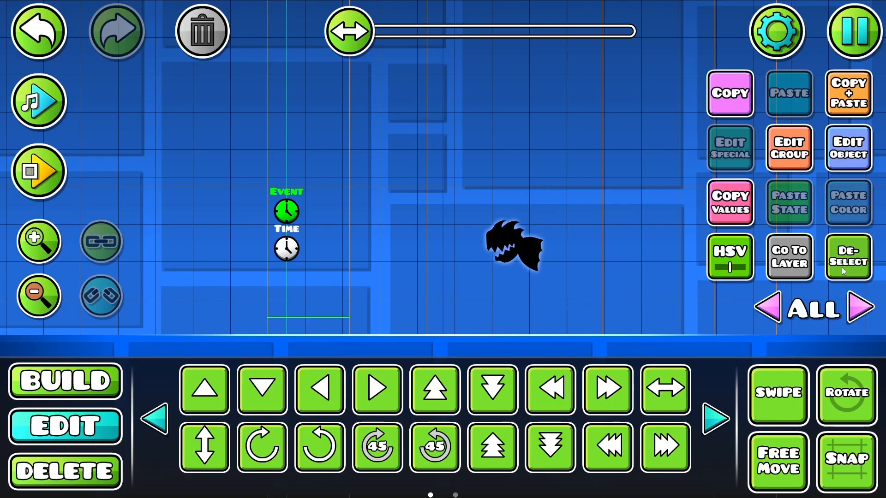
pyautogui.click(786, 152)
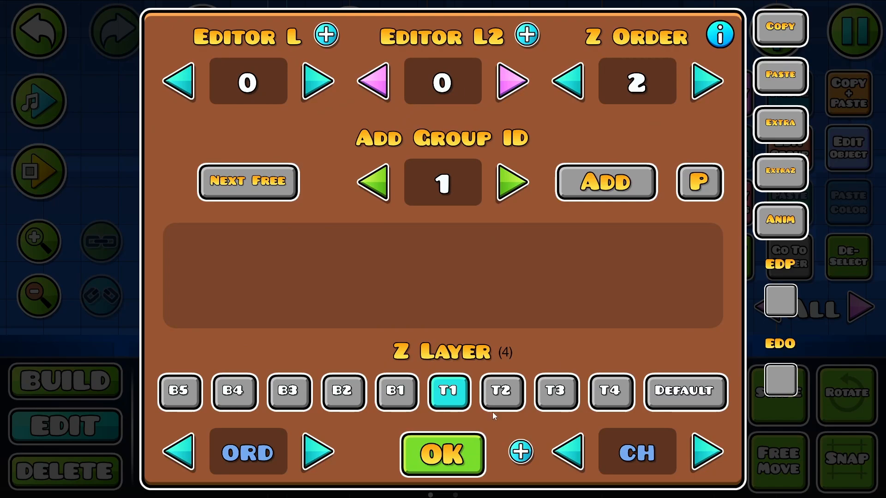
pyautogui.click(442, 444)
pyautogui.click(841, 152)
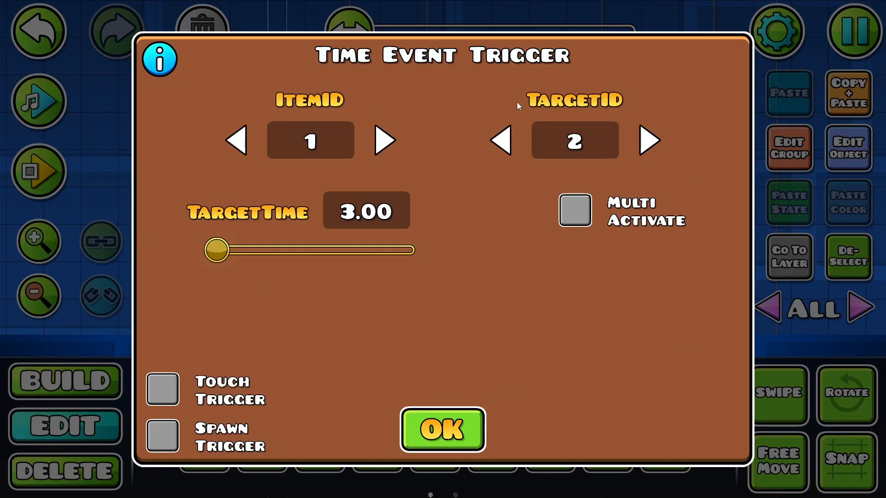
pyautogui.click(432, 429)
# Step: Place a Move trigger directly above the Event trigger and add group ID 2 to it
pyautogui.click(88, 376)
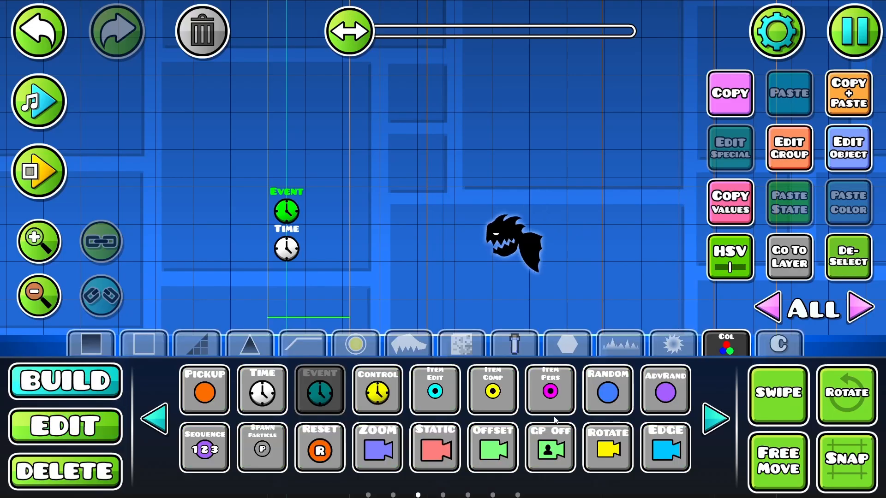
pyautogui.click(164, 420)
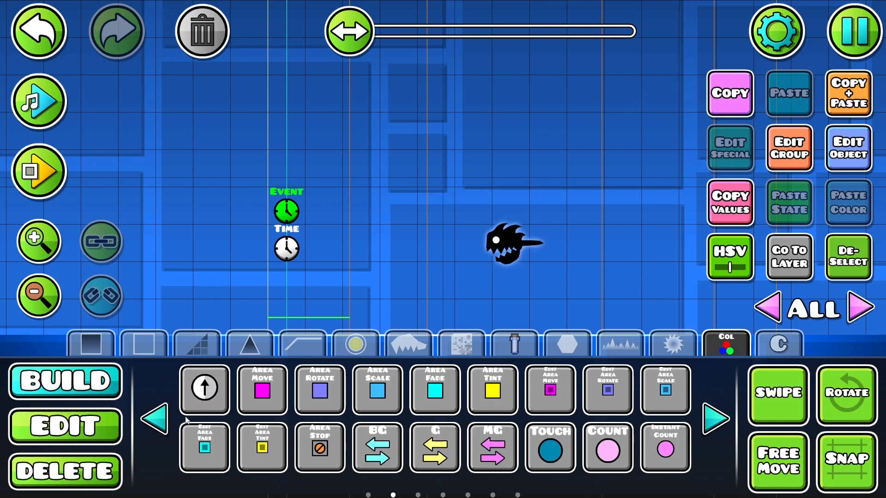
pyautogui.click(164, 420)
pyautogui.click(324, 392)
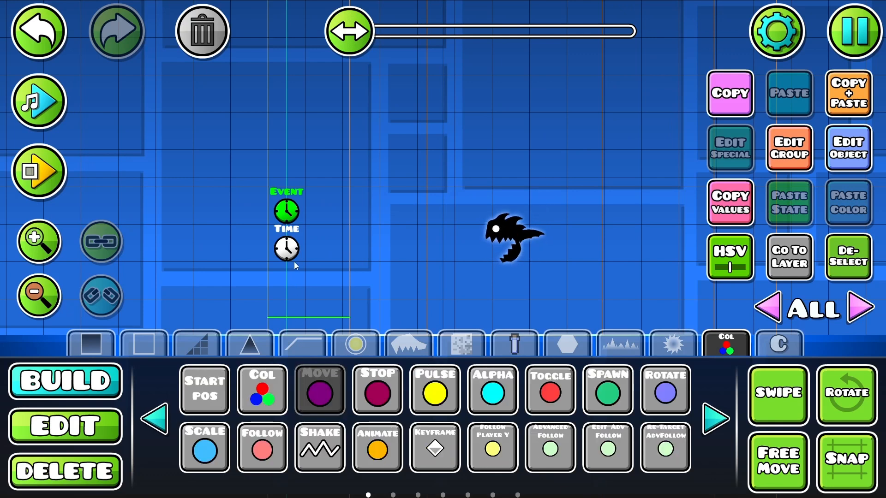
pyautogui.click(286, 172)
pyautogui.click(789, 153)
pyautogui.click(510, 184)
pyautogui.click(605, 192)
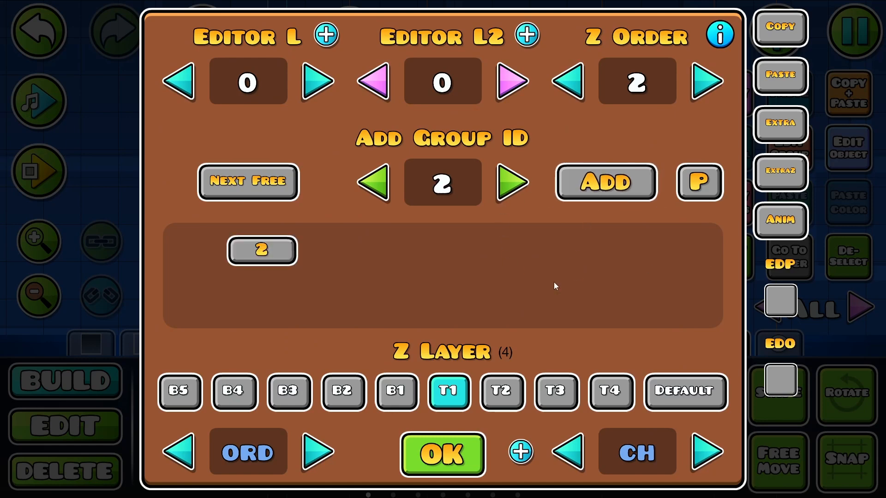
pyautogui.click(425, 453)
# Step: Configure the Move trigger with Move Y 20, Target Group ID 3 and Spawn Trigger enabled
pyautogui.click(106, 419)
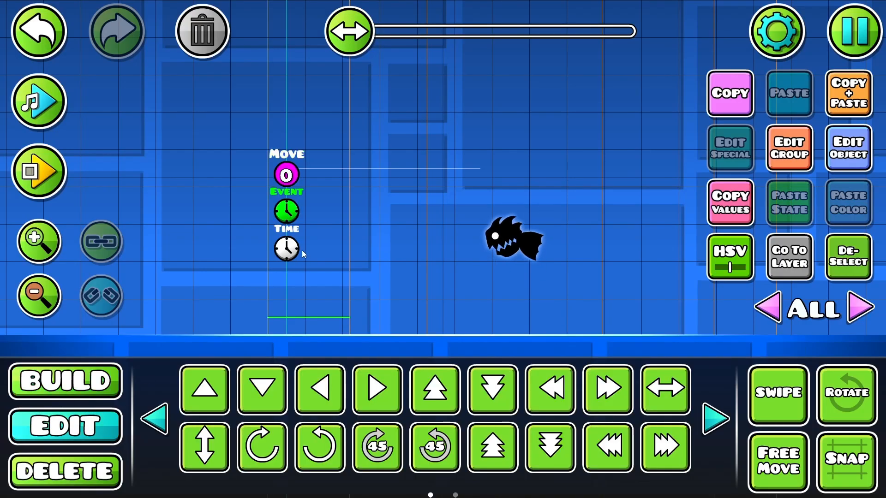
pyautogui.click(294, 174)
pyautogui.click(853, 148)
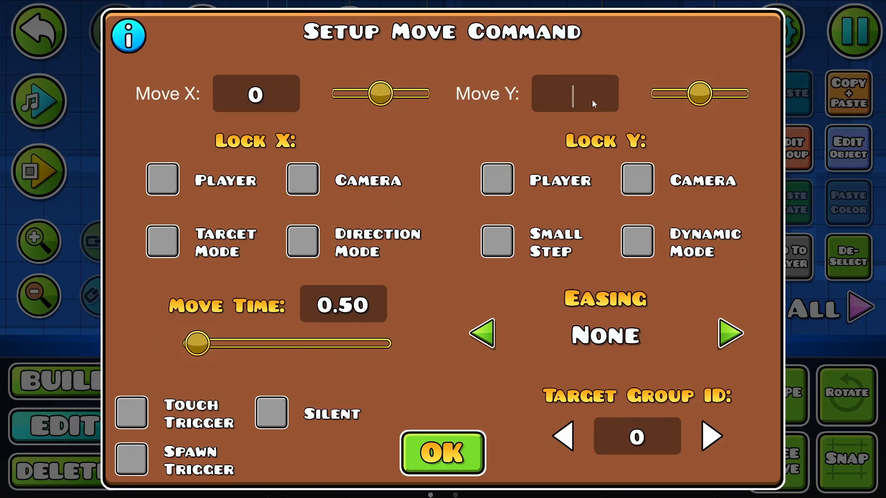
pyautogui.write('20')
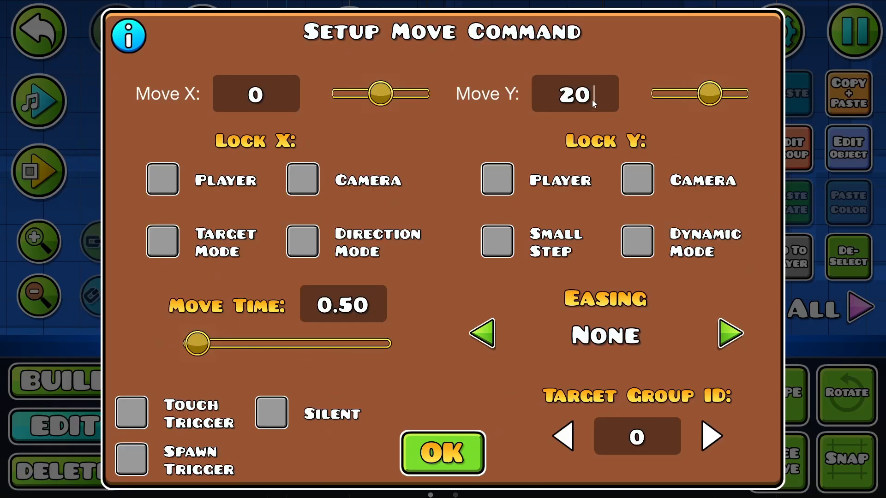
pyautogui.click(719, 436)
pyautogui.click(719, 436)
pyautogui.click(719, 436)
pyautogui.click(132, 459)
pyautogui.click(442, 464)
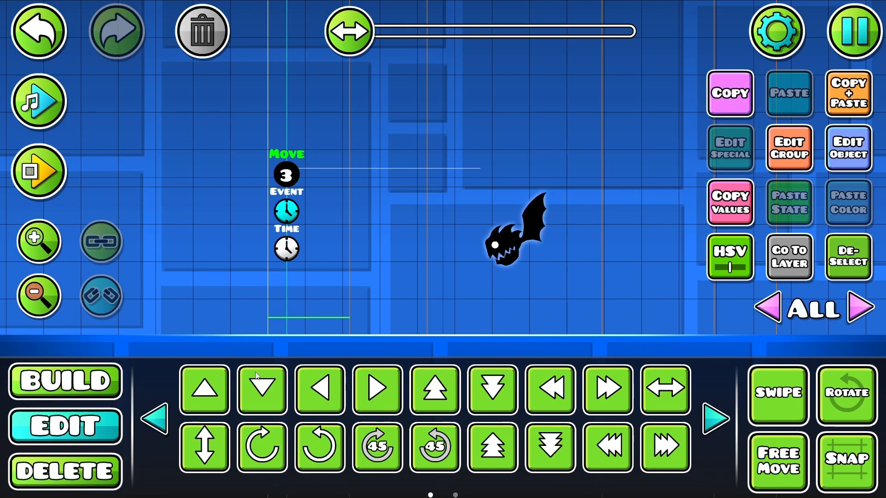
pyautogui.click(293, 210)
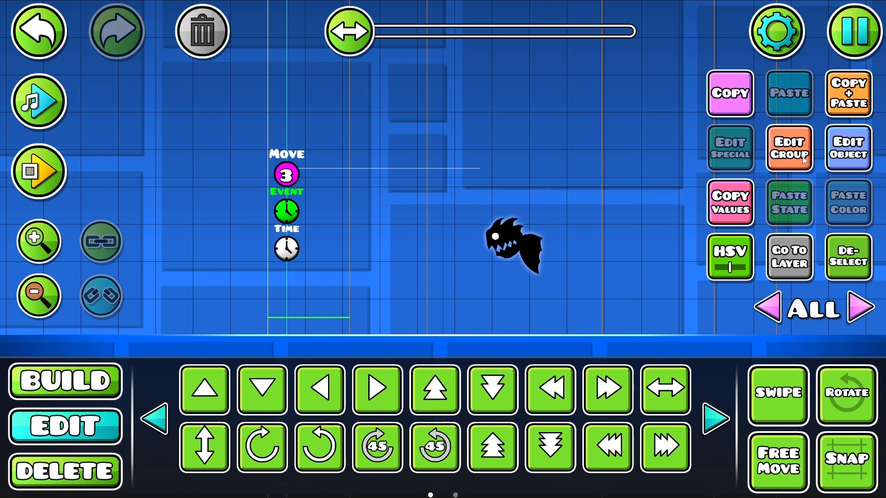
pyautogui.click(850, 160)
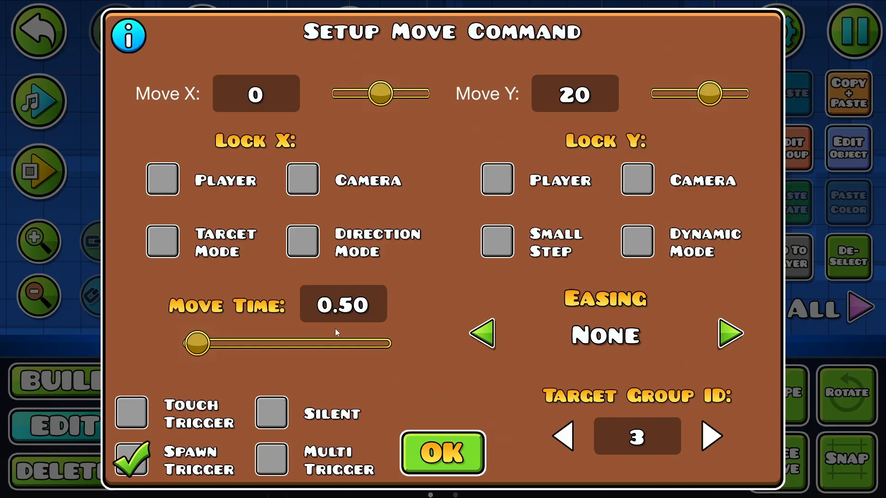
pyautogui.click(455, 467)
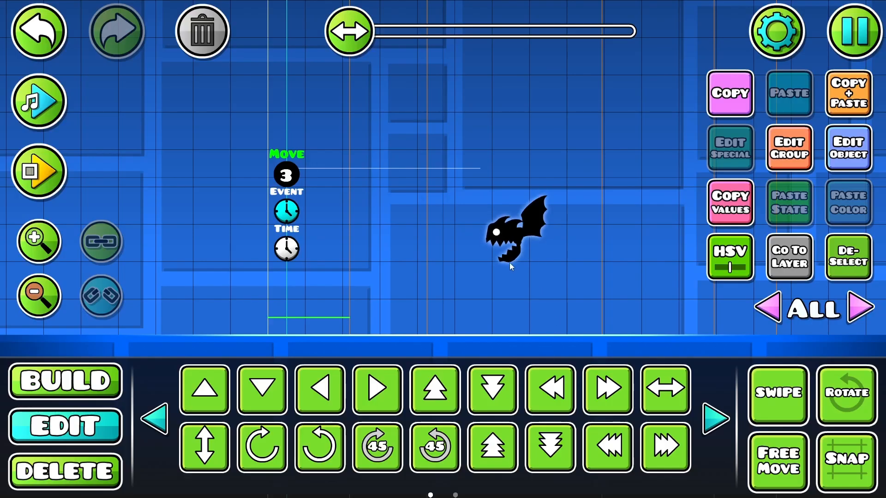
# Step: Add group ID 3 to the winged monster and deselect it
pyautogui.click(516, 266)
pyautogui.click(789, 148)
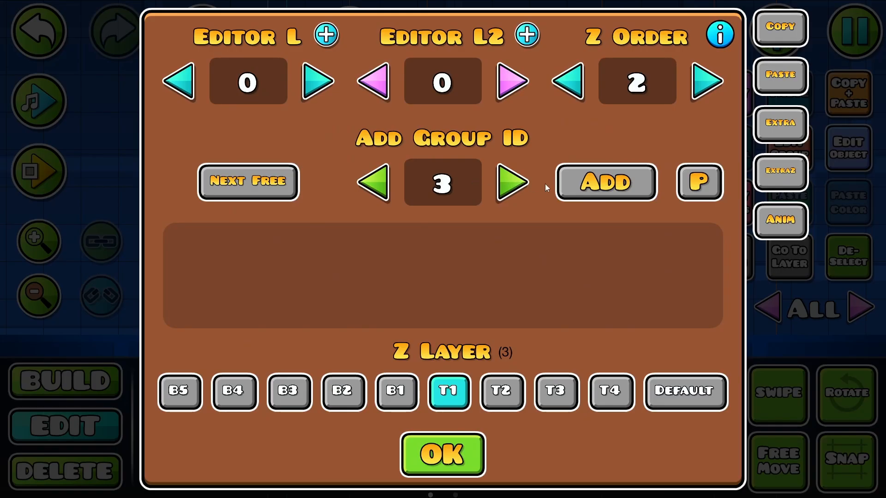
pyautogui.click(583, 185)
pyautogui.click(425, 470)
pyautogui.click(841, 254)
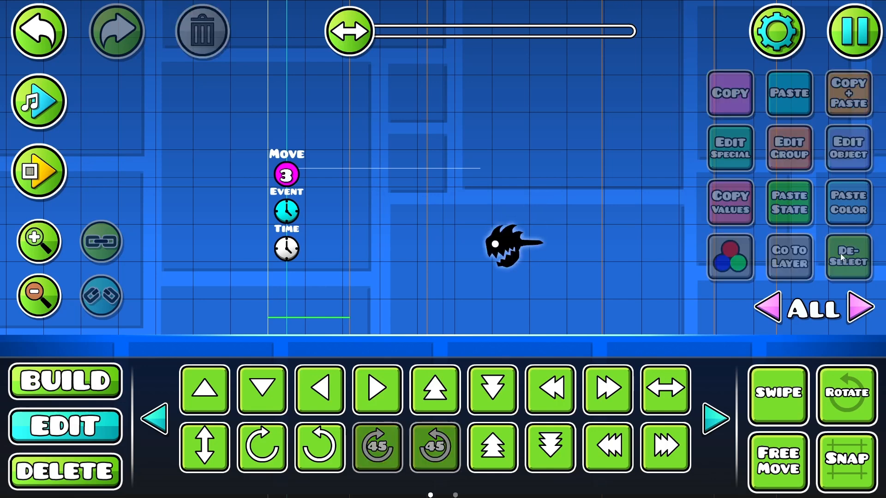
# Step: Playtest the level in the editor to watch the timed monster movement, and stop the playtest
pyautogui.click(45, 181)
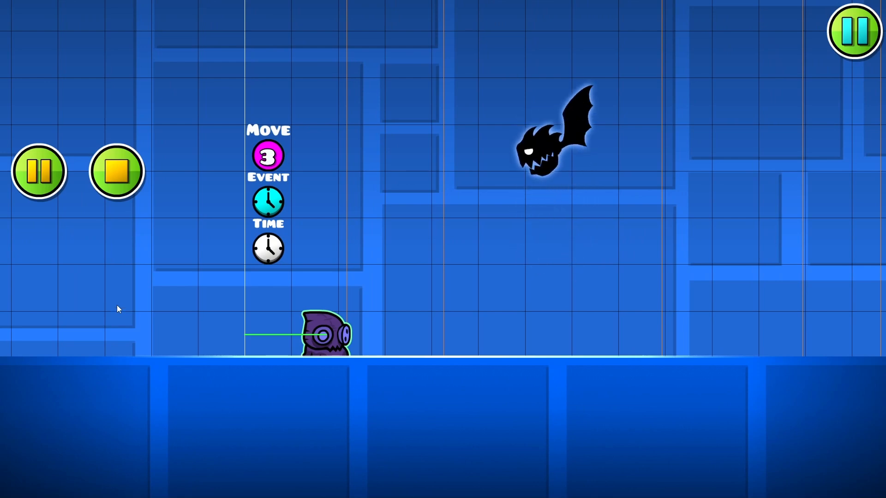
pyautogui.click(117, 172)
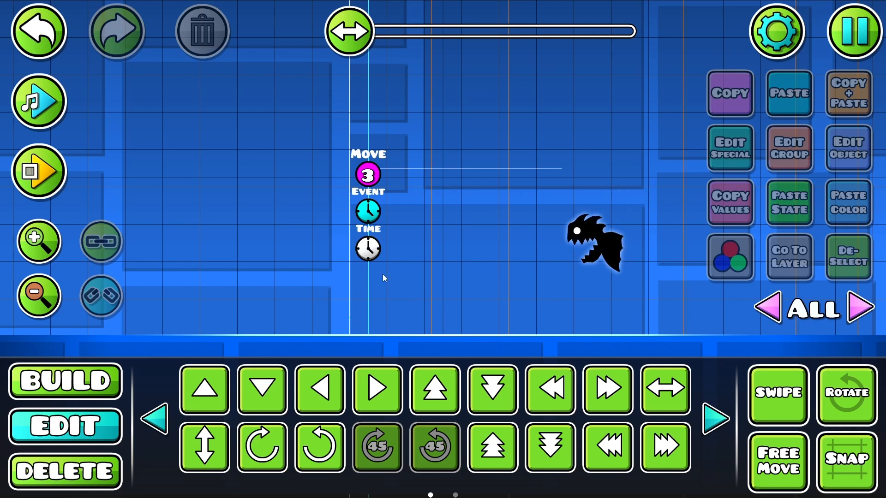
# Step: Enable Start Paused in the Time trigger's settings
pyautogui.click(368, 248)
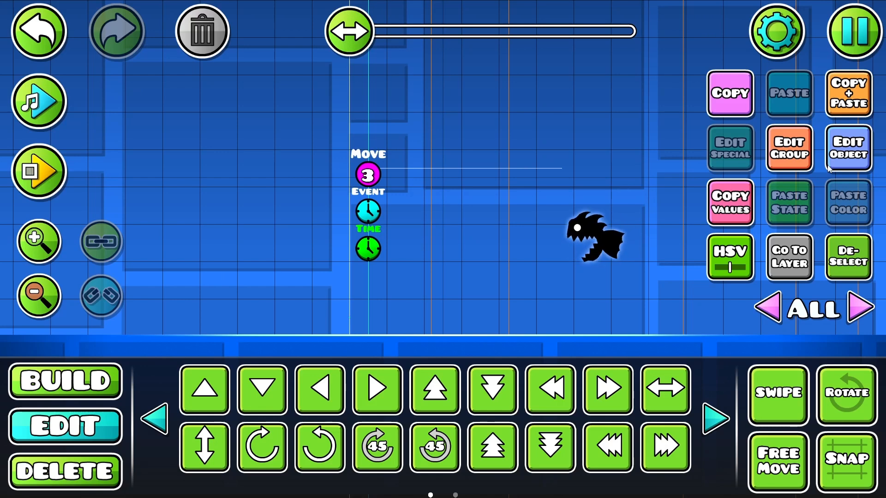
pyautogui.click(852, 251)
pyautogui.click(111, 390)
pyautogui.click(110, 415)
pyautogui.click(368, 248)
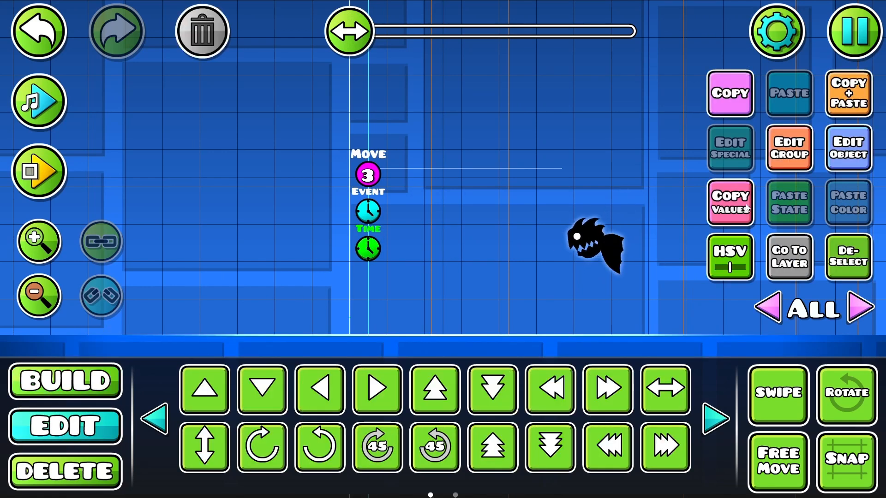
pyautogui.click(838, 155)
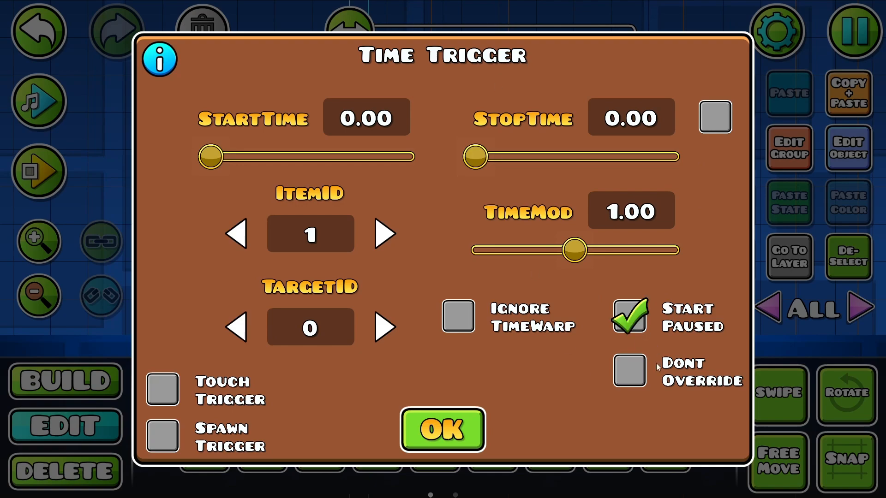
pyautogui.click(437, 441)
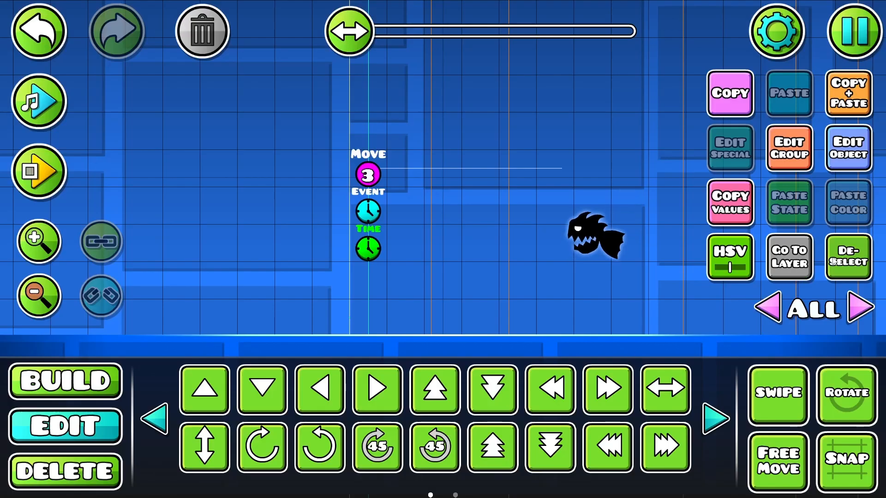
# Step: Reopen the Time trigger's settings to check its options, close them and deselect the trigger
pyautogui.click(95, 381)
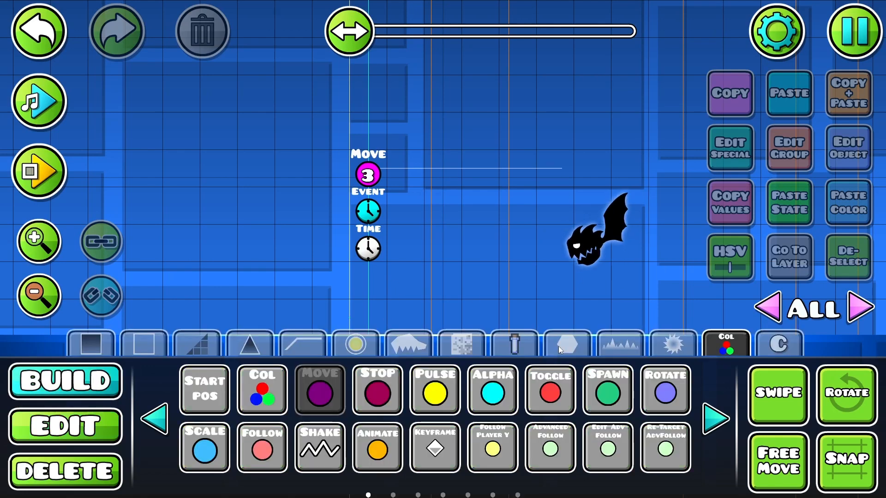
pyautogui.press('2')
pyautogui.moveTo(464, 303); pyautogui.dragTo(303, 146)
pyautogui.click(845, 292)
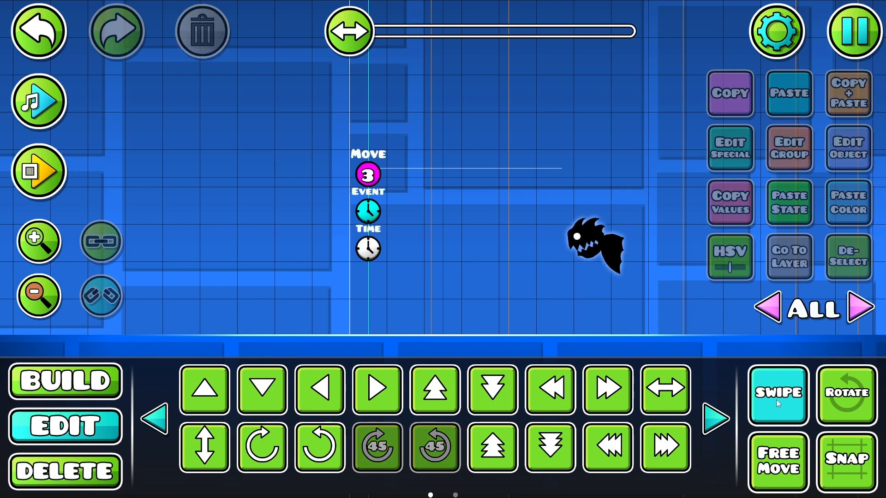
pyautogui.click(368, 247)
pyautogui.click(861, 158)
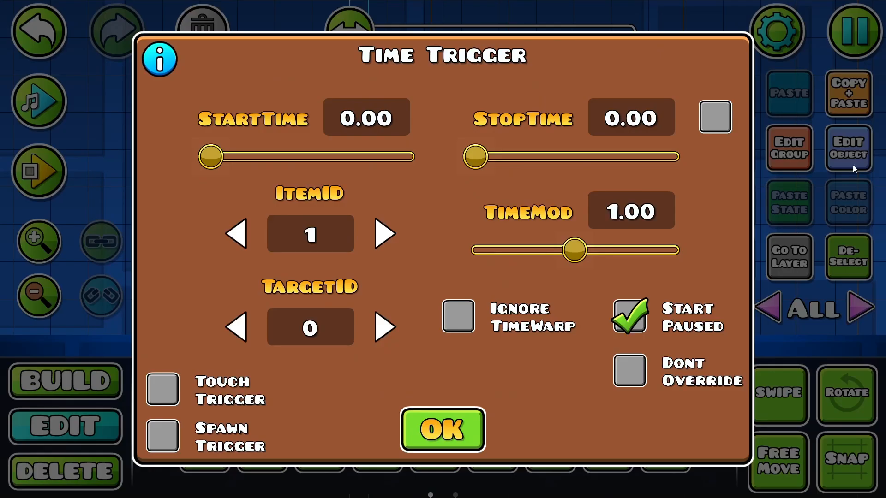
pyautogui.click(476, 426)
pyautogui.click(861, 273)
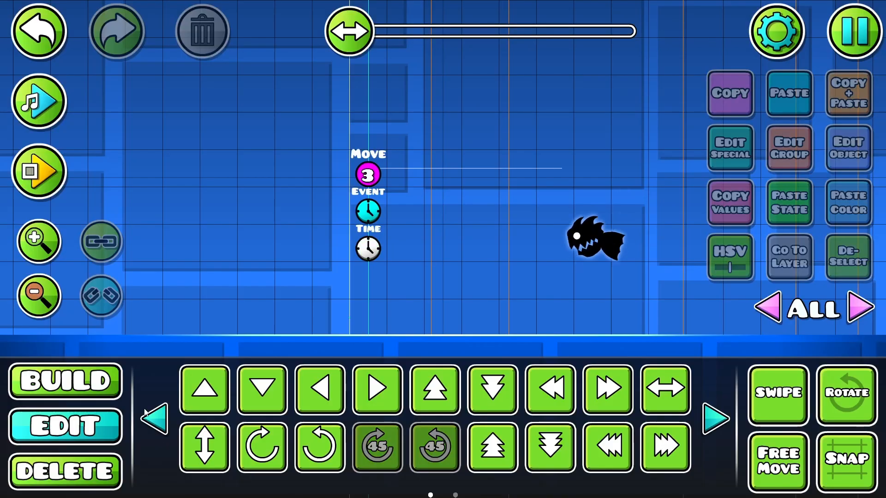
# Step: Place a Time Control trigger at ground level to the right of the winged monster
pyautogui.click(87, 384)
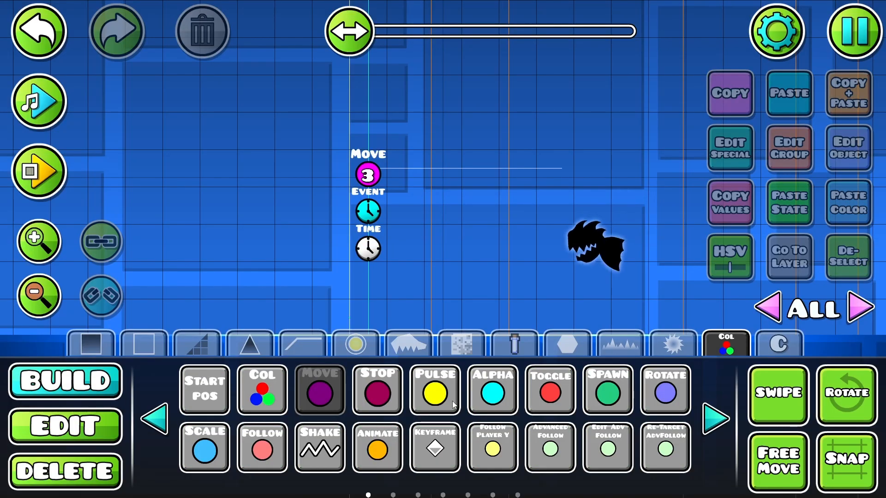
pyautogui.click(718, 423)
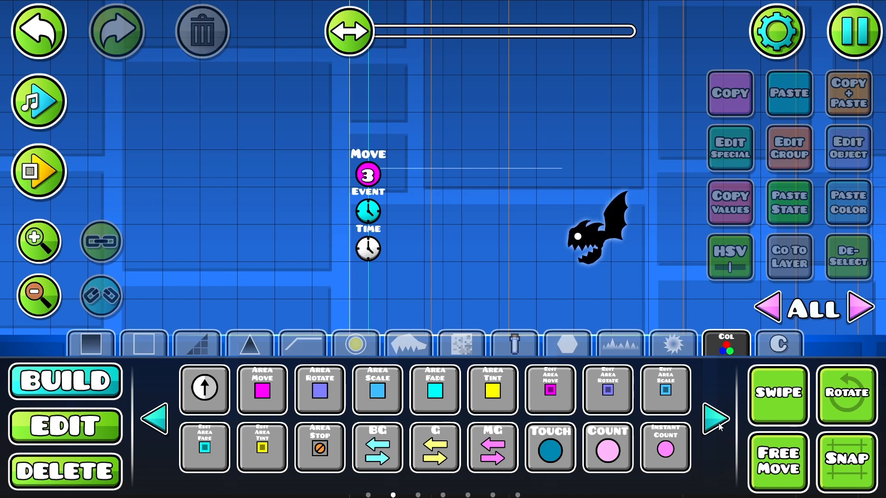
pyautogui.click(719, 421)
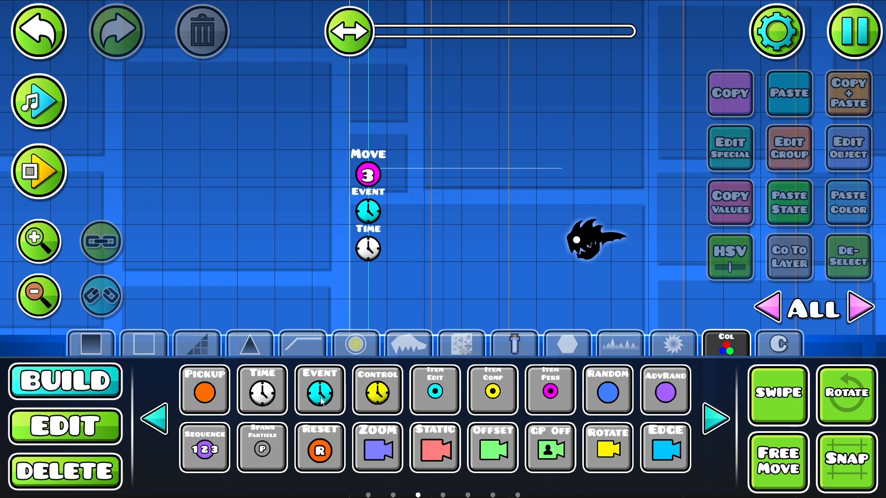
pyautogui.click(387, 396)
pyautogui.moveTo(613, 294); pyautogui.dragTo(444, 253)
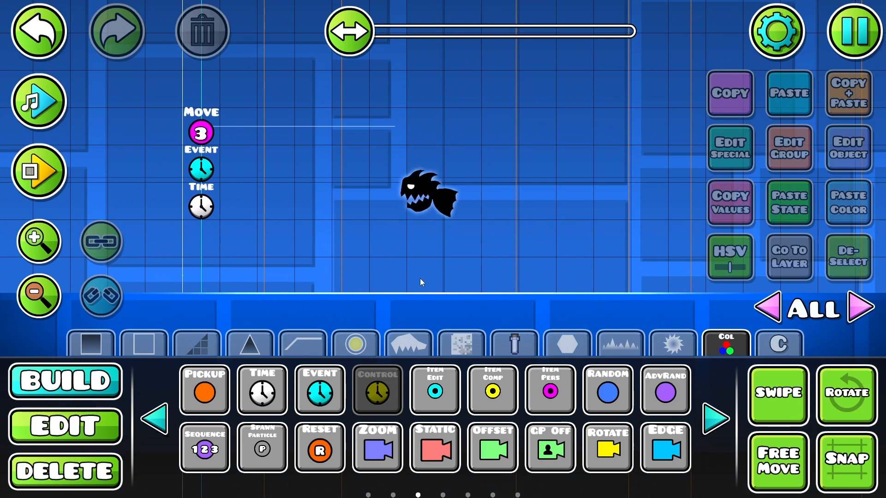
pyautogui.click(537, 278)
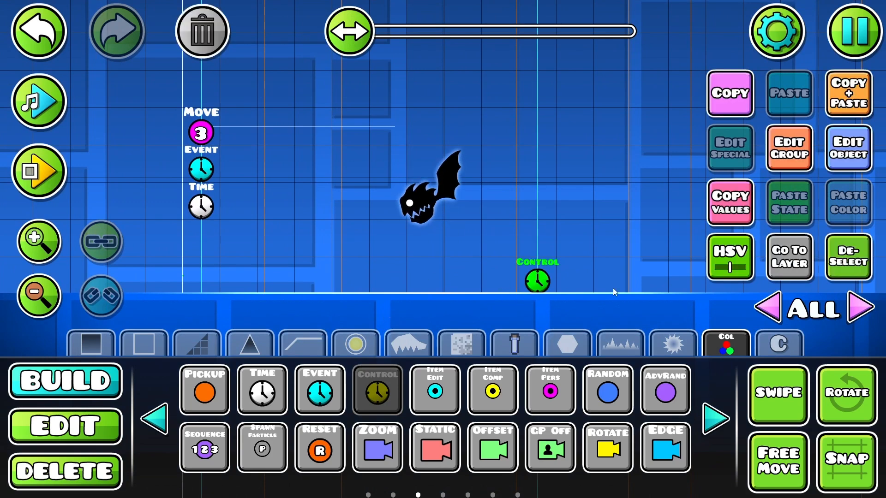
pyautogui.click(844, 154)
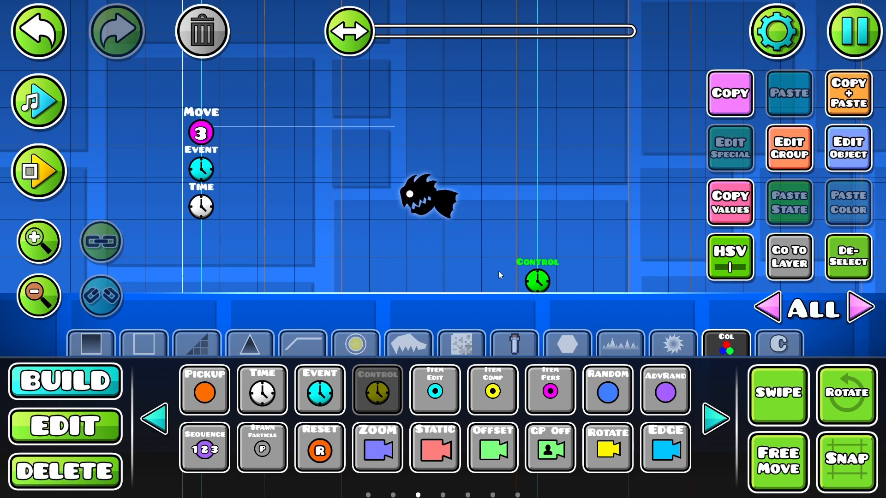
# Step: Move the Control trigger up one block and scale it to about four times its size
pyautogui.click(122, 422)
pyautogui.click(435, 387)
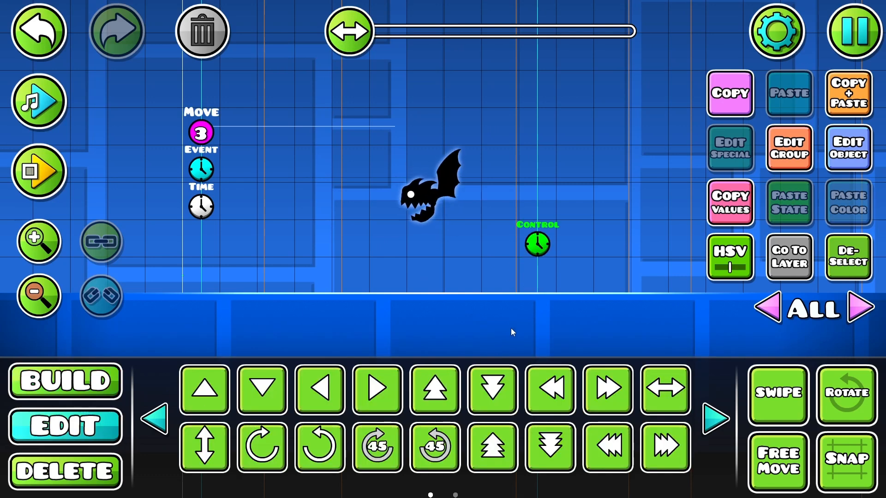
pyautogui.click(155, 419)
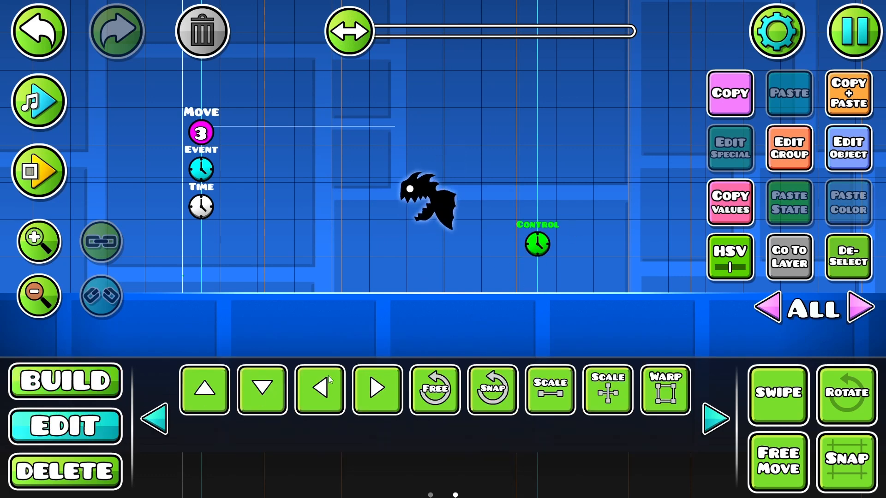
pyautogui.click(562, 390)
pyautogui.moveTo(431, 194); pyautogui.dragTo(699, 204)
pyautogui.click(154, 419)
pyautogui.click(153, 420)
# Step: Set the Control trigger to Stop with Item ID 1 and Touch Trigger enabled, and playtest the level
pyautogui.click(849, 164)
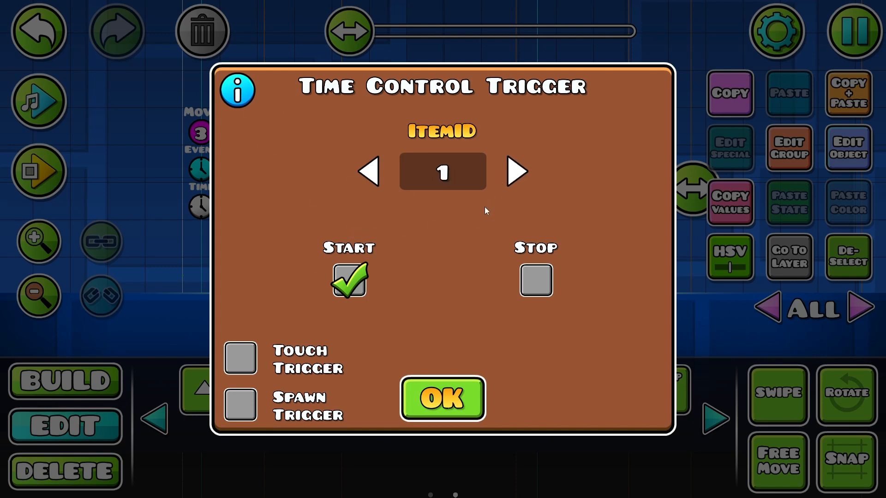
pyautogui.click(234, 364)
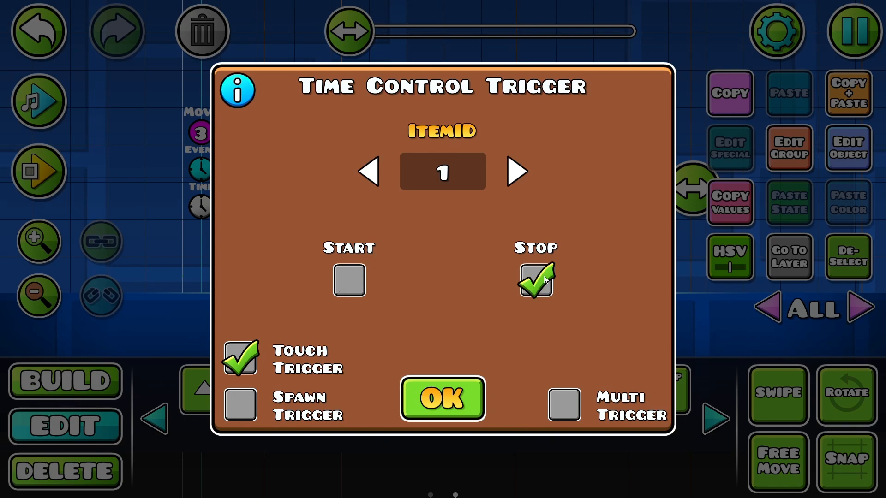
pyautogui.click(472, 400)
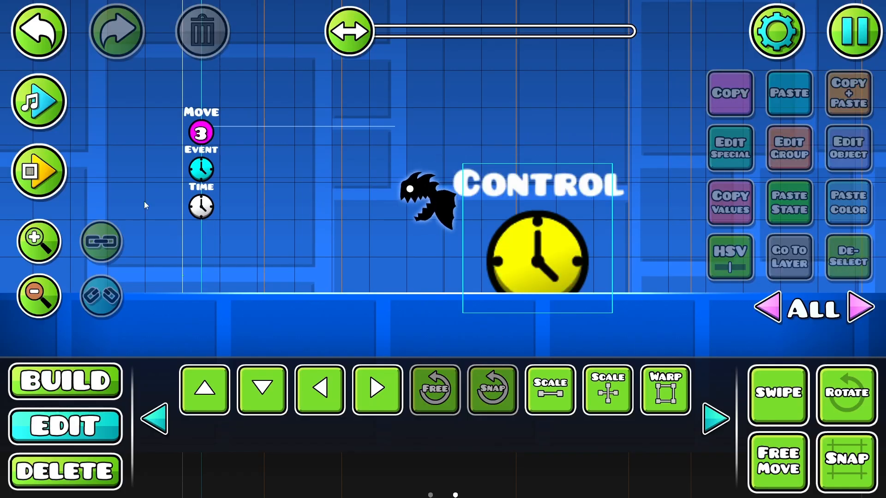
pyautogui.click(50, 172)
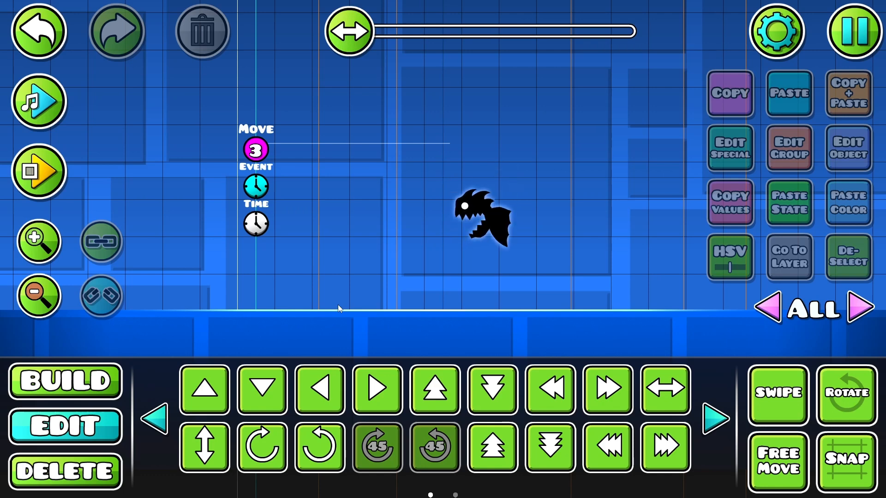
# Step: Place an Item Pers trigger directly above the Move trigger and view its settings
pyautogui.click(75, 399)
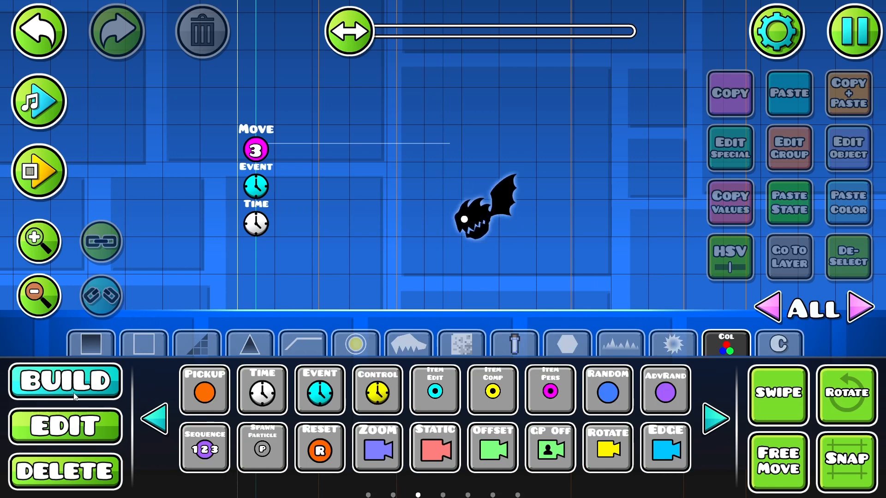
pyautogui.click(562, 387)
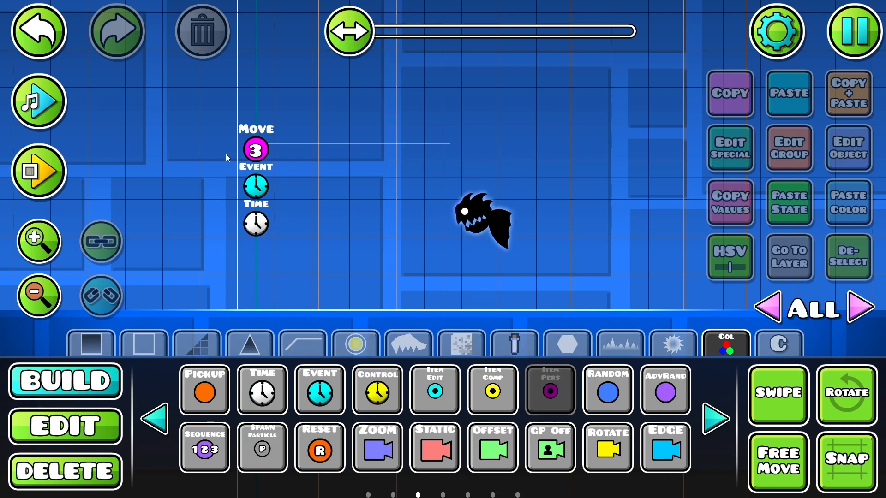
pyautogui.click(264, 104)
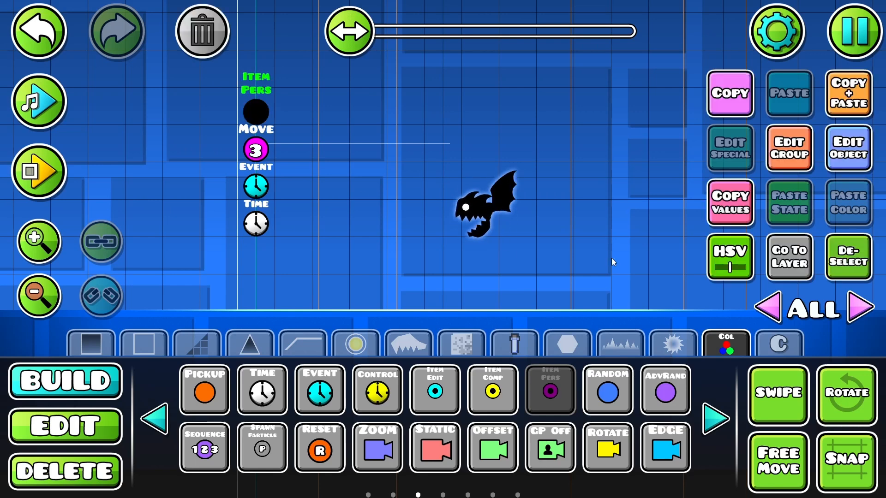
pyautogui.press('2')
pyautogui.click(831, 154)
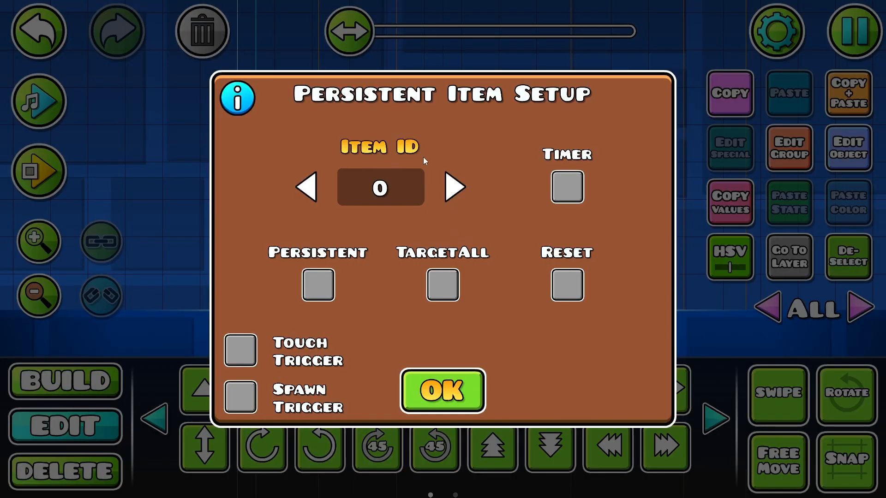
pyautogui.click(446, 391)
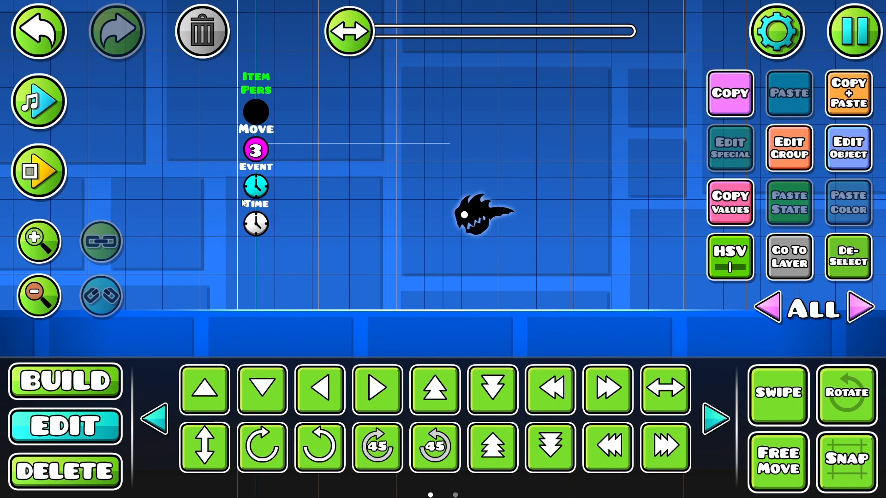
# Step: Check the Event trigger's settings, and configure the Item Pers trigger with Item ID 1, Timer and Persistent enabled
pyautogui.click(256, 187)
pyautogui.click(854, 155)
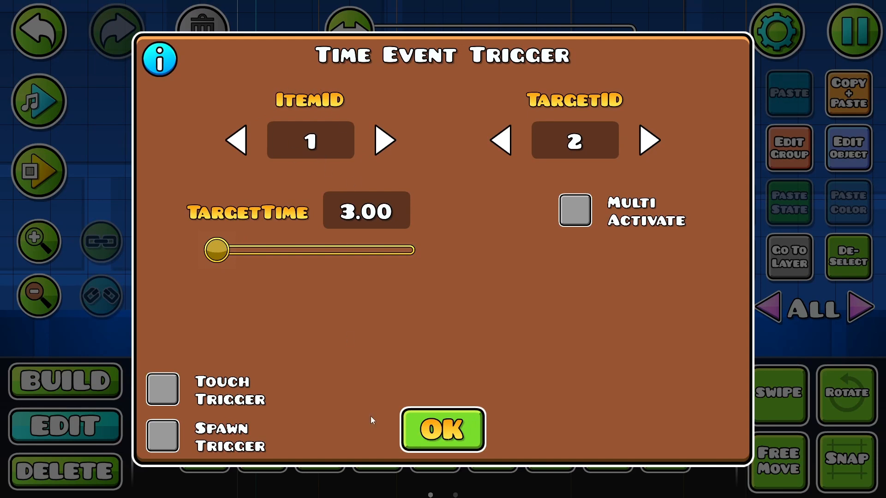
pyautogui.click(441, 431)
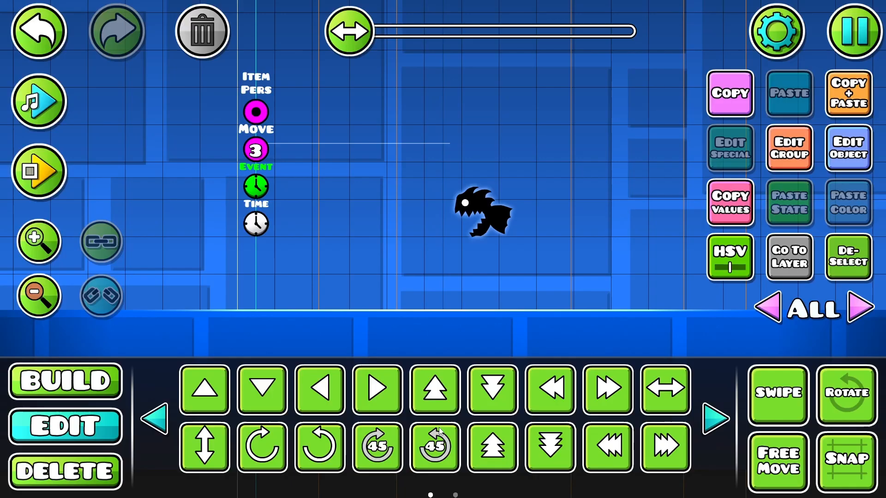
pyautogui.click(251, 115)
pyautogui.click(849, 146)
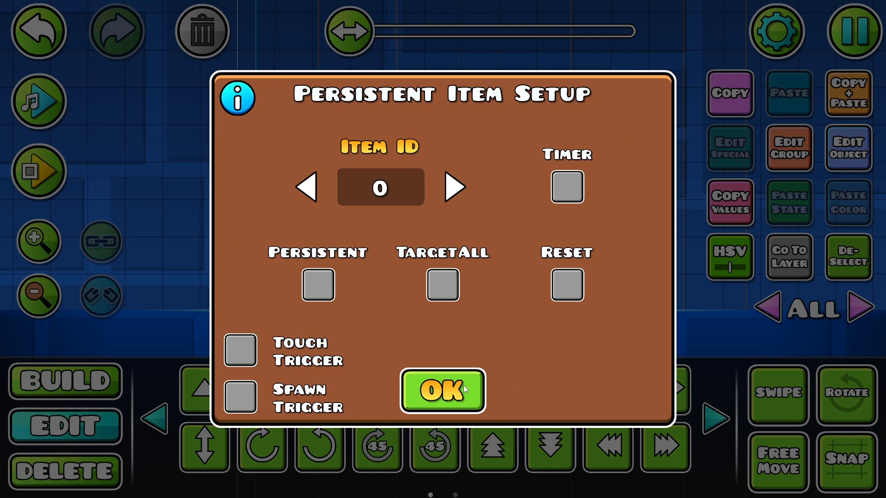
pyautogui.click(455, 188)
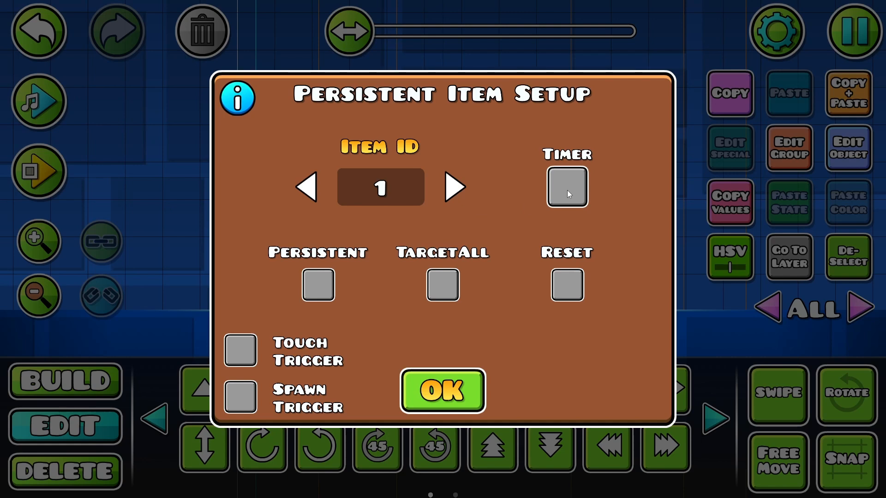
pyautogui.click(314, 285)
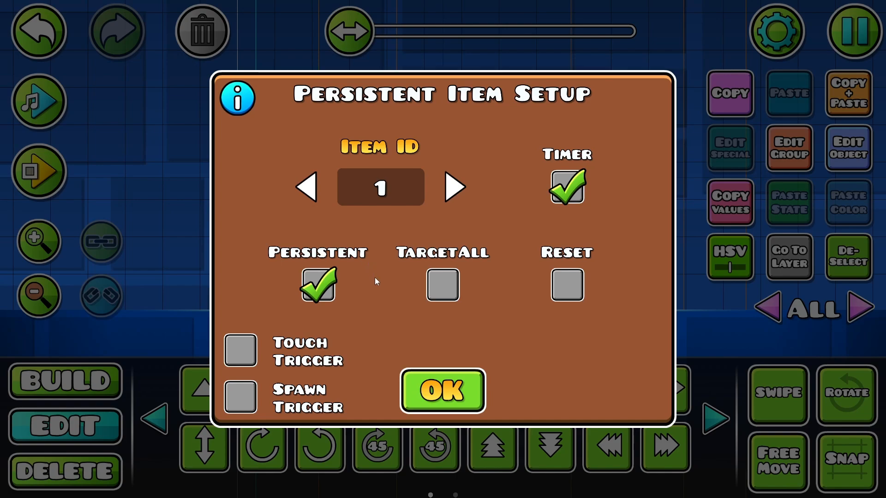
pyautogui.click(424, 377)
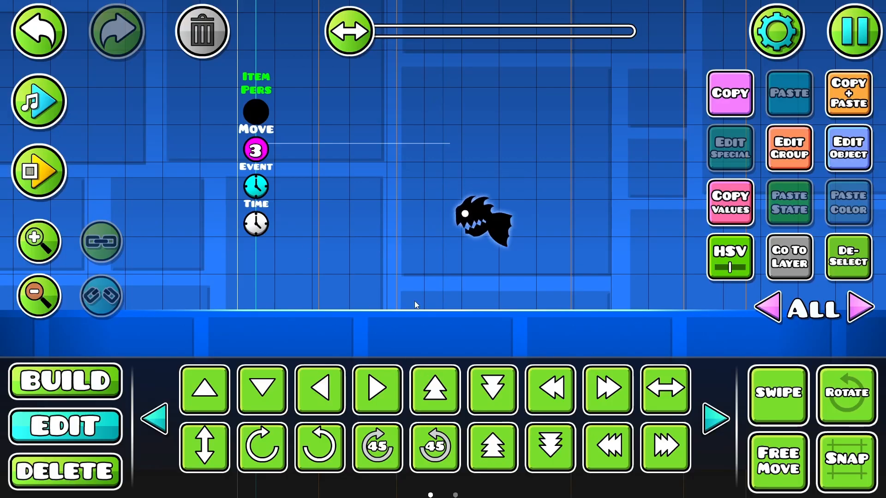
pyautogui.click(826, 272)
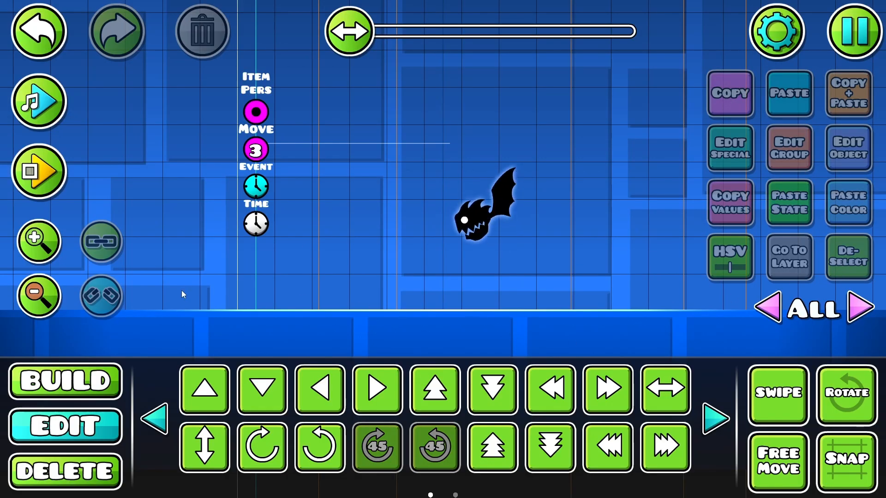
# Step: Enable Dont Override on the Time trigger, with Start Paused turned off
pyautogui.click(258, 227)
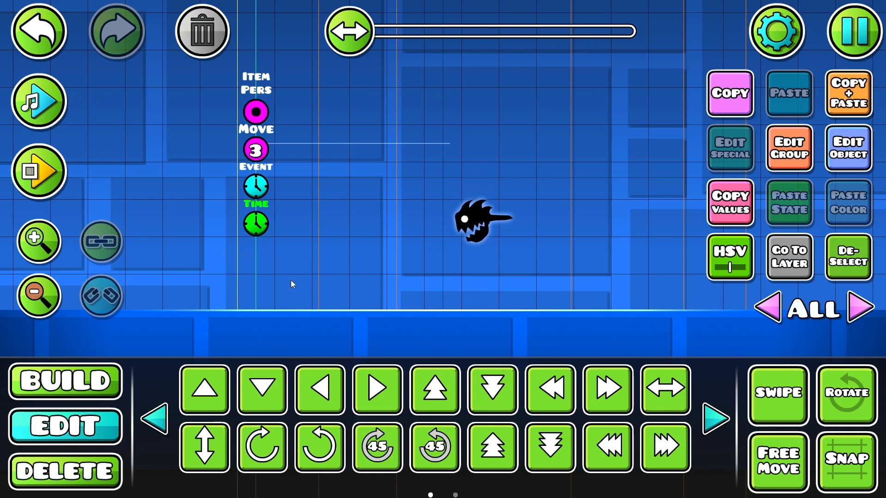
pyautogui.click(838, 164)
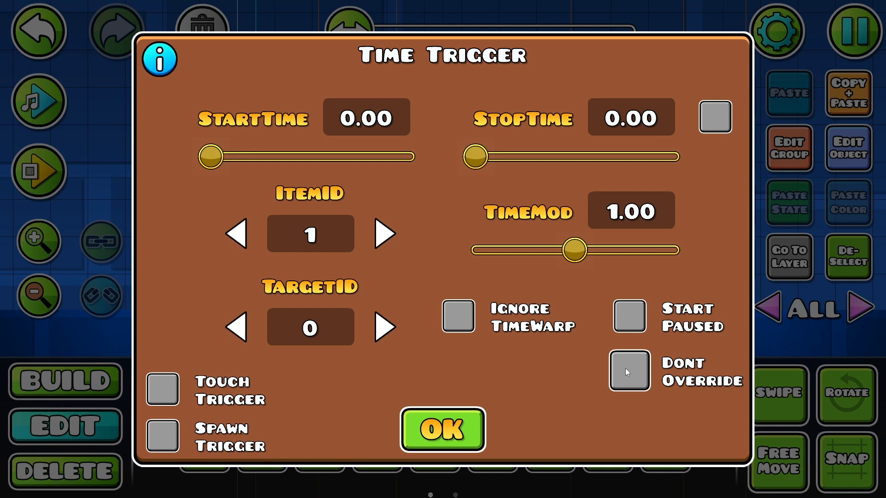
pyautogui.click(431, 431)
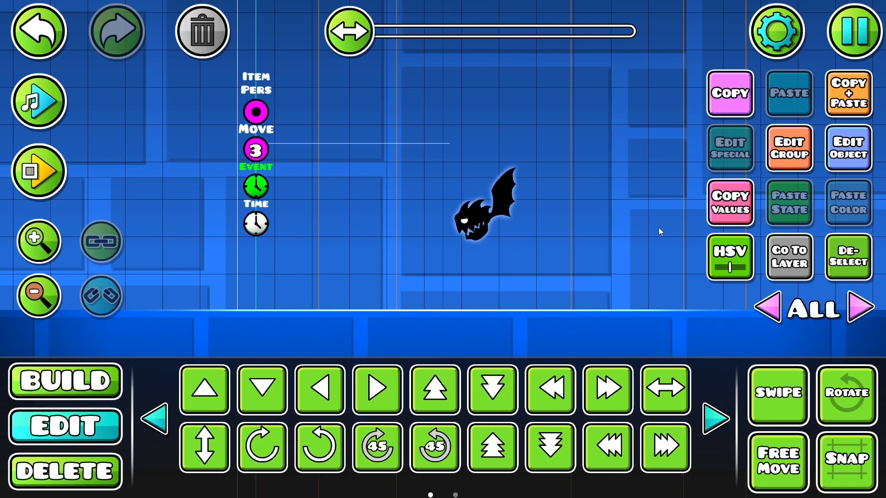
# Step: Set the Event trigger's target time to 6.00, deselect it, and save and playtest the level
pyautogui.click(831, 168)
pyautogui.click(357, 218)
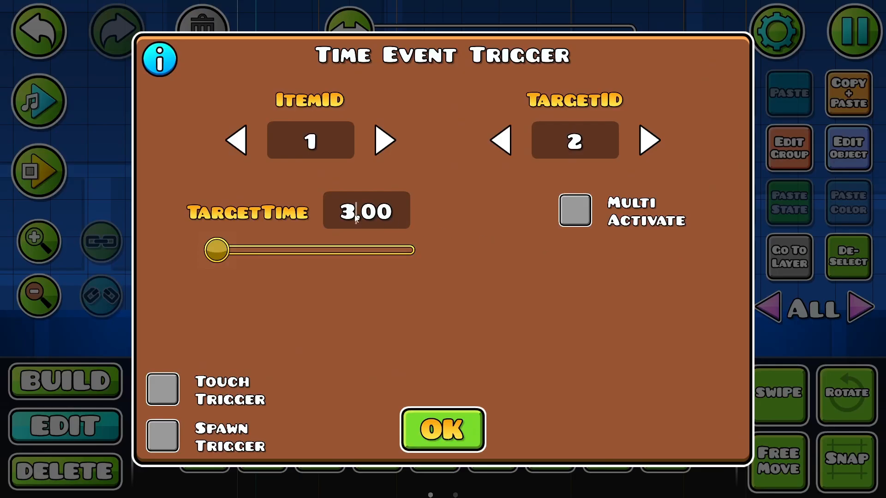
pyautogui.press('BackSpace')
pyautogui.write('6')
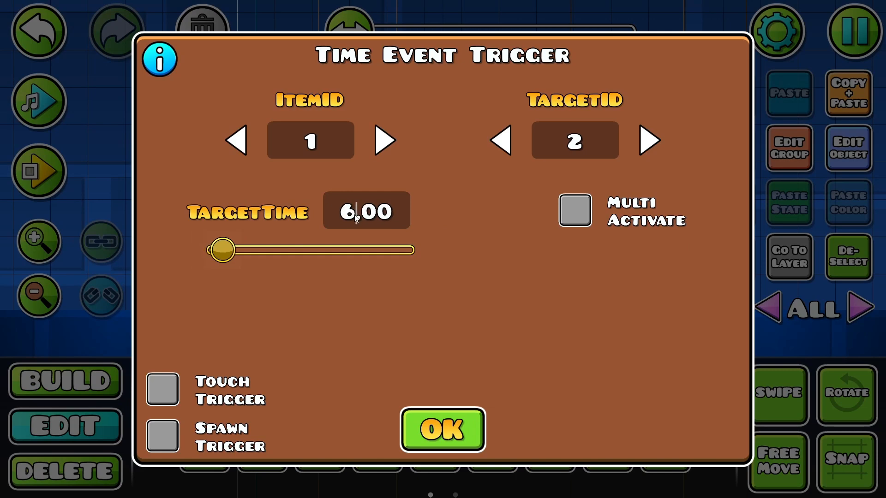
pyautogui.click(437, 418)
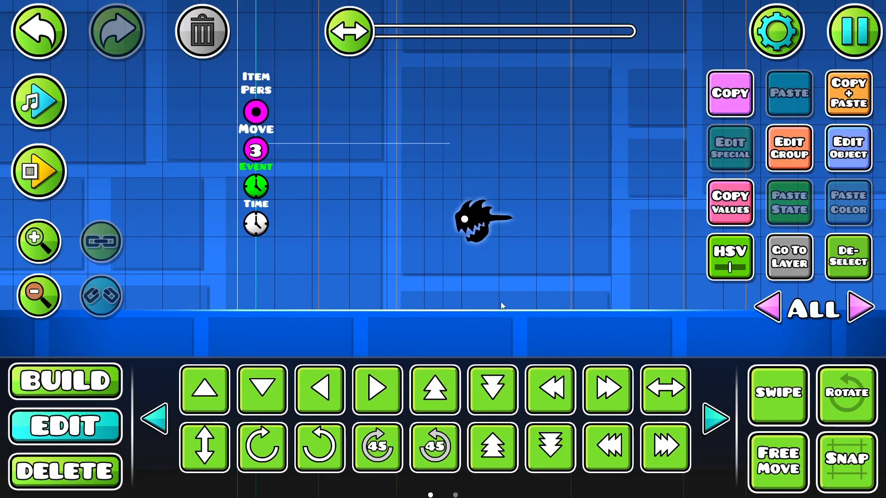
pyautogui.click(840, 260)
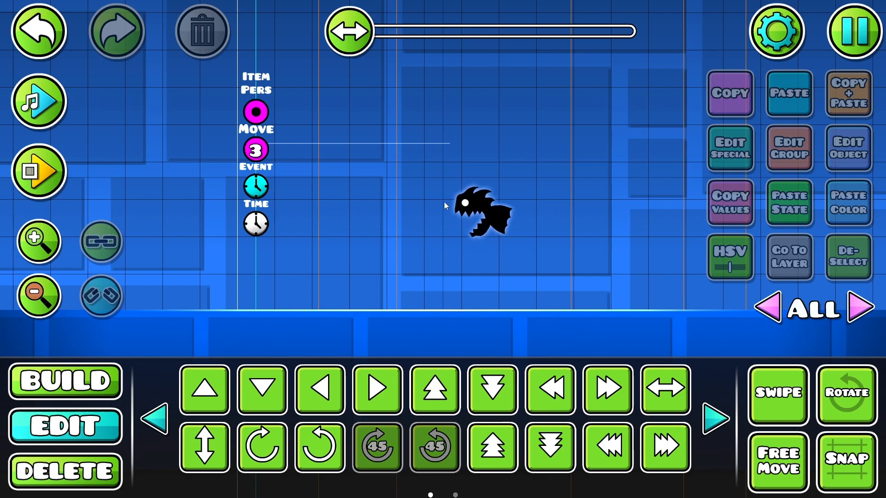
pyautogui.press('Escape')
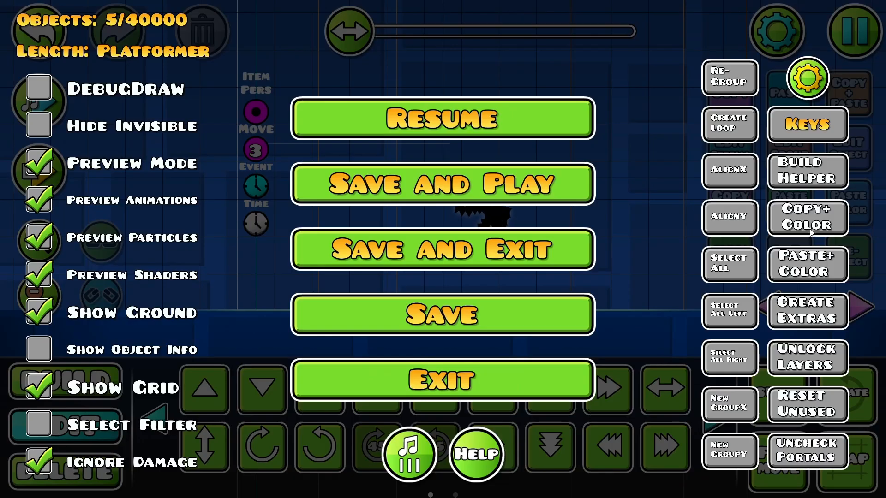
pyautogui.click(542, 188)
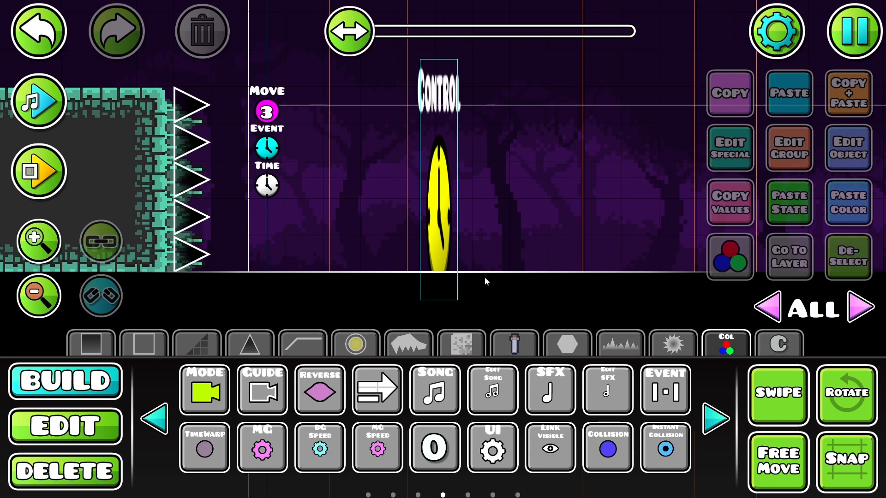
# Step: Select the grey block area inside the spiked wall and check its group assignment
pyautogui.click(62, 426)
pyautogui.click(753, 406)
pyautogui.moveTo(245, 306); pyautogui.dragTo(4, 88)
pyautogui.click(833, 260)
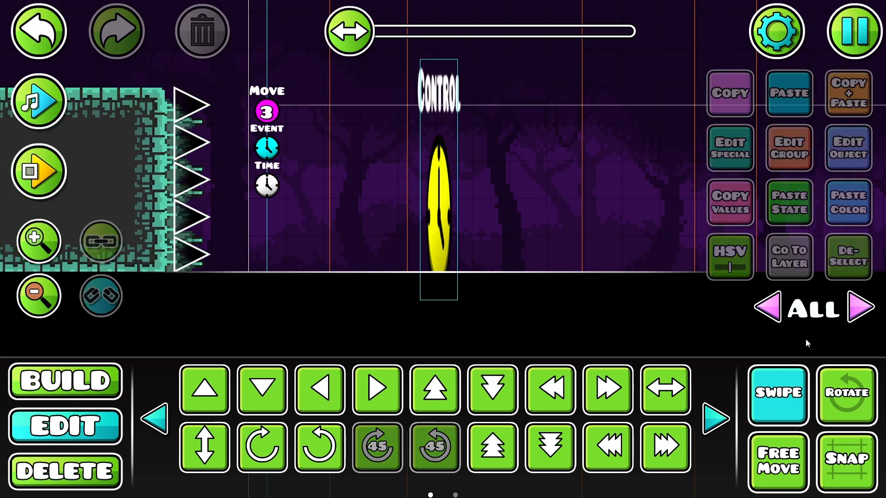
pyautogui.moveTo(422, 238); pyautogui.dragTo(515, 244)
pyautogui.click(208, 178)
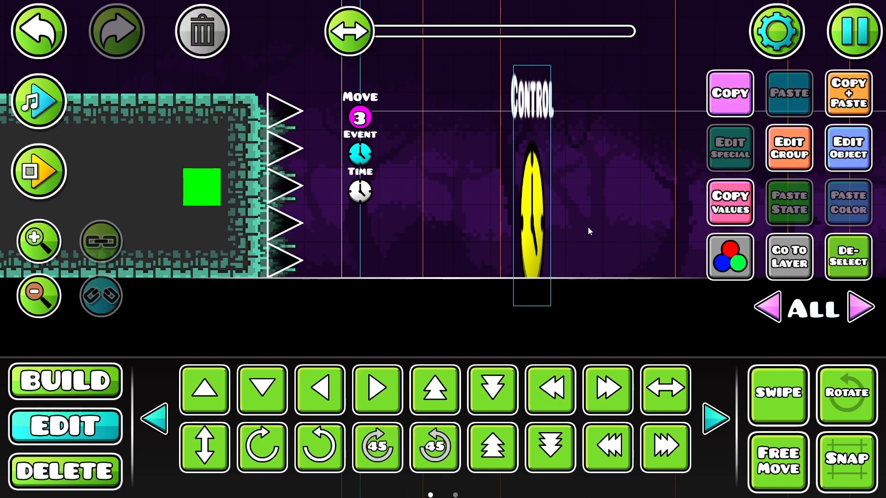
pyautogui.click(790, 157)
pyautogui.press('Escape')
# Step: Review the settings of the Move trigger and the Event trigger in the stack beside the spikes
pyautogui.click(359, 132)
pyautogui.moveTo(802, 147); pyautogui.dragTo(415, 182)
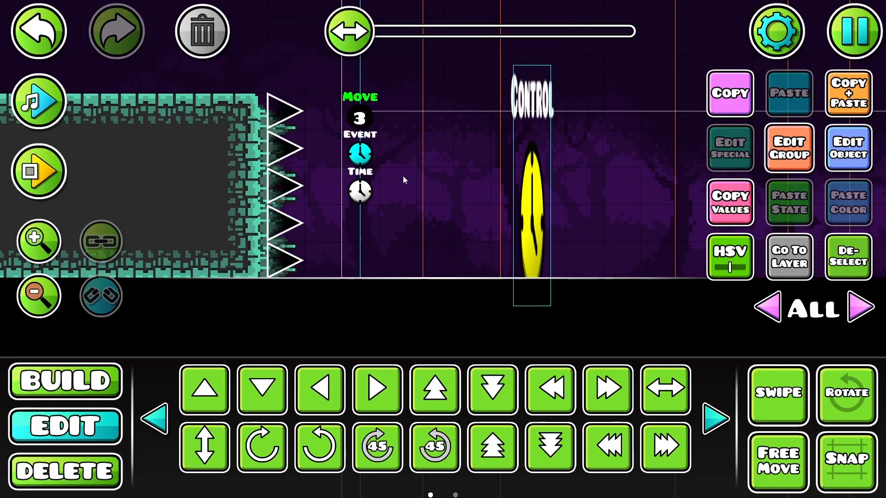
pyautogui.click(362, 153)
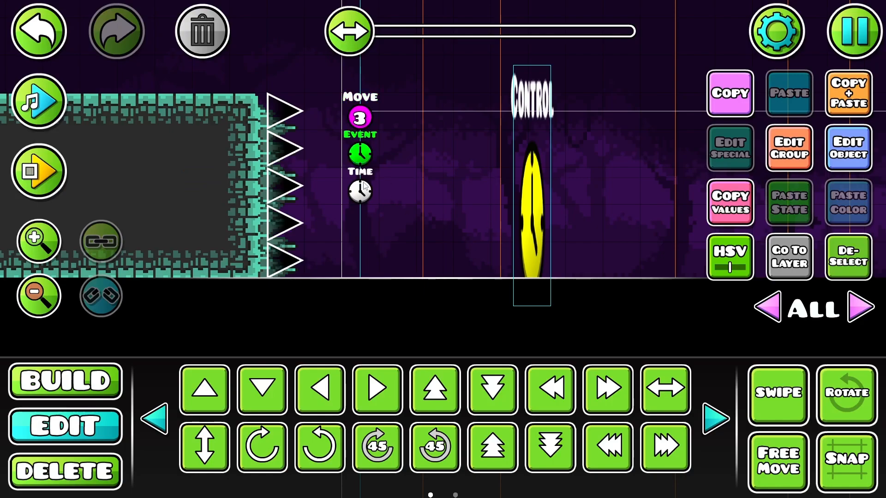
pyautogui.click(834, 156)
pyautogui.click(433, 425)
# Step: Review the settings of the stretched Control trigger and the Time trigger
pyautogui.click(524, 225)
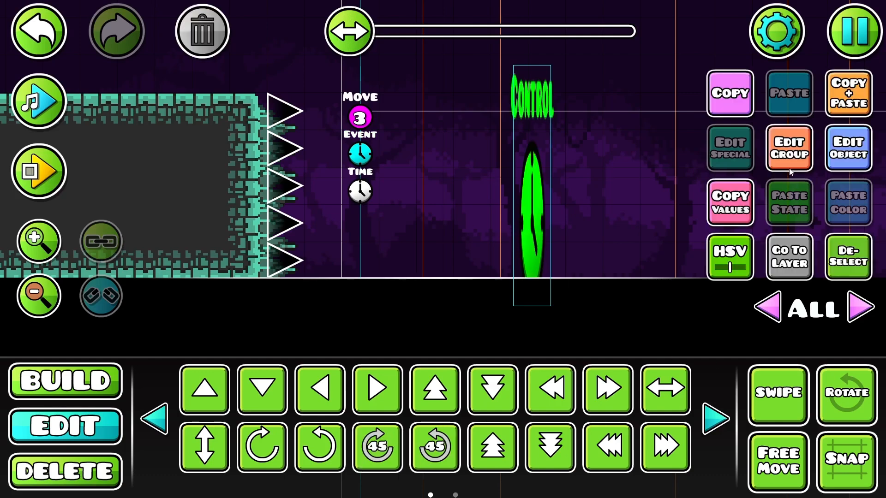
pyautogui.click(836, 160)
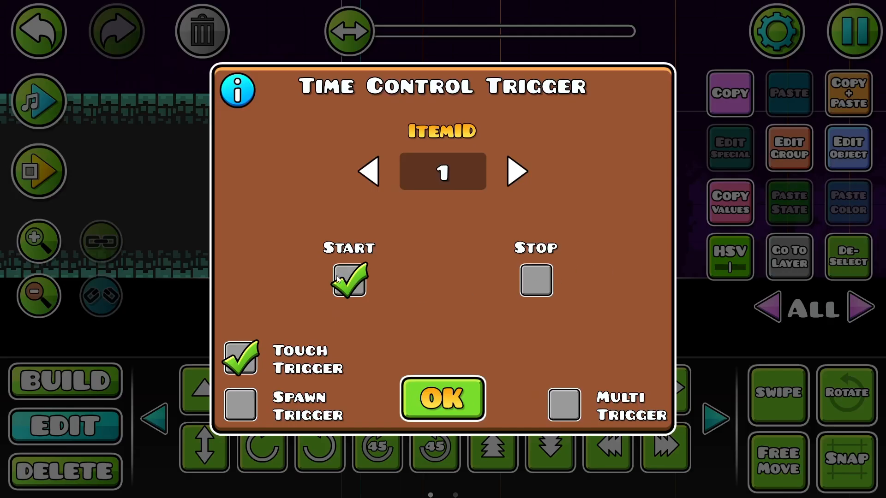
pyautogui.click(452, 386)
pyautogui.click(349, 190)
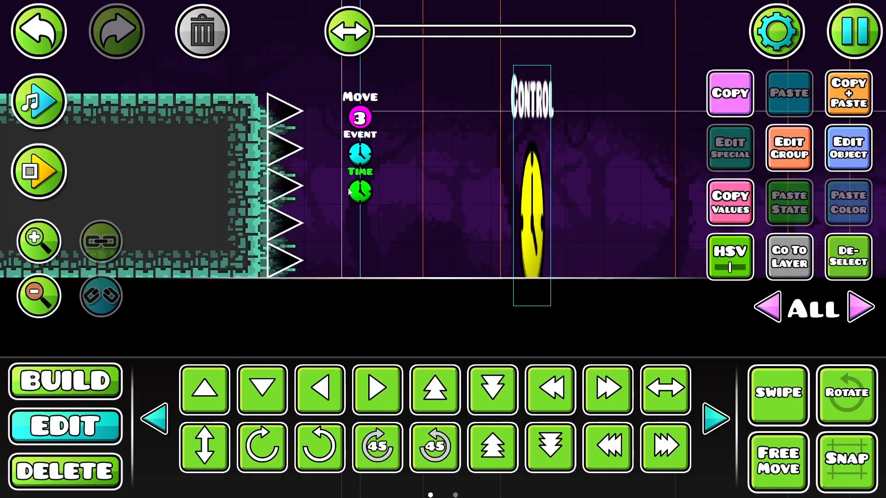
pyautogui.click(842, 153)
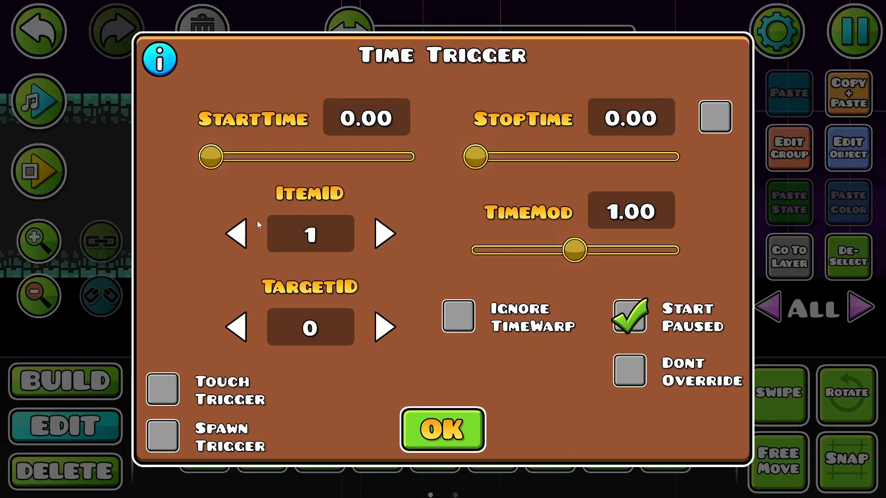
pyautogui.click(452, 410)
# Step: Place a counter label object just past the stretched Control trigger, on the side away from the spikes
pyautogui.click(93, 394)
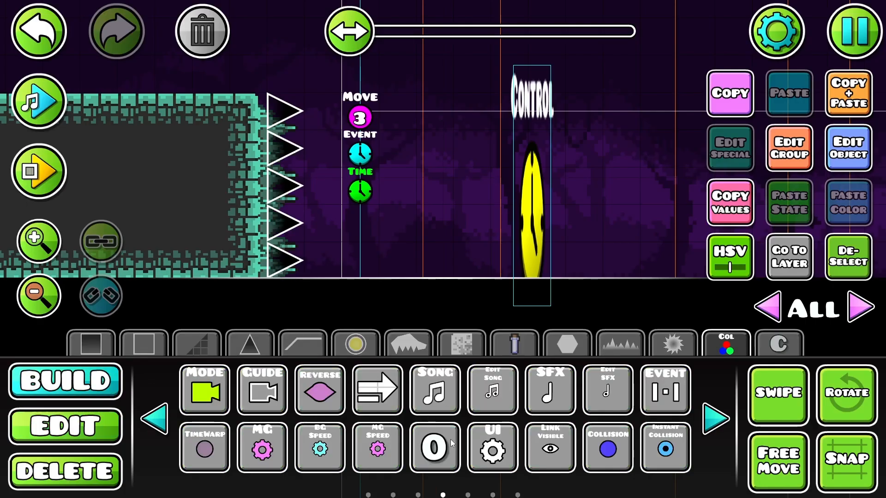
pyautogui.click(436, 445)
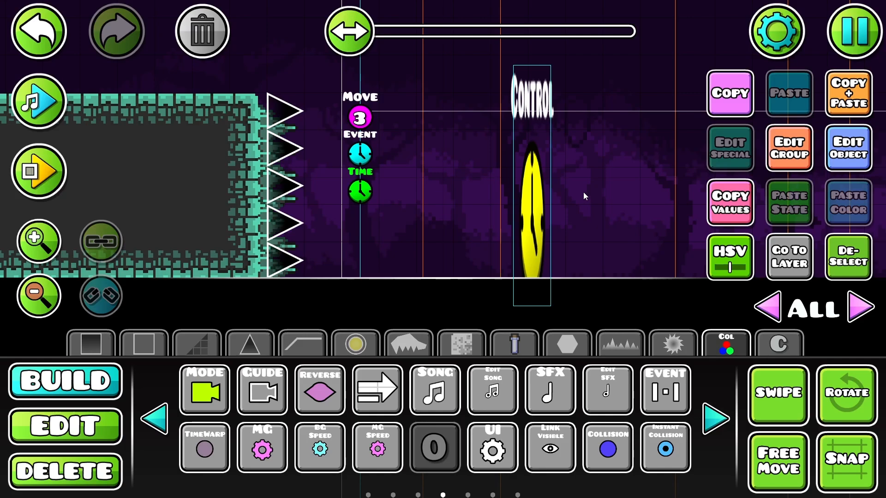
pyautogui.click(155, 419)
pyautogui.click(155, 419)
pyautogui.click(154, 419)
pyautogui.click(712, 429)
pyautogui.click(712, 429)
pyautogui.click(712, 429)
pyautogui.click(381, 451)
pyautogui.click(433, 447)
pyautogui.click(627, 196)
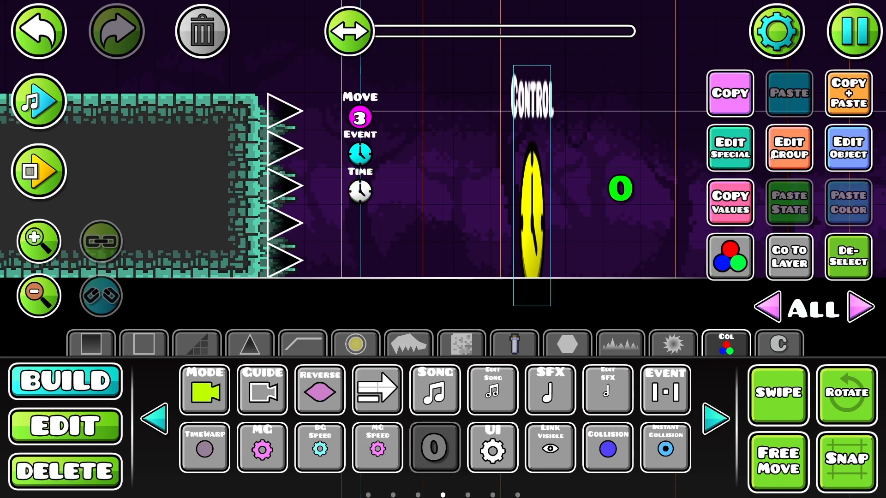
# Step: Configure the counter label with Item ID 1, Time Counter and Seconds Only enabled, and deselect it
pyautogui.click(741, 154)
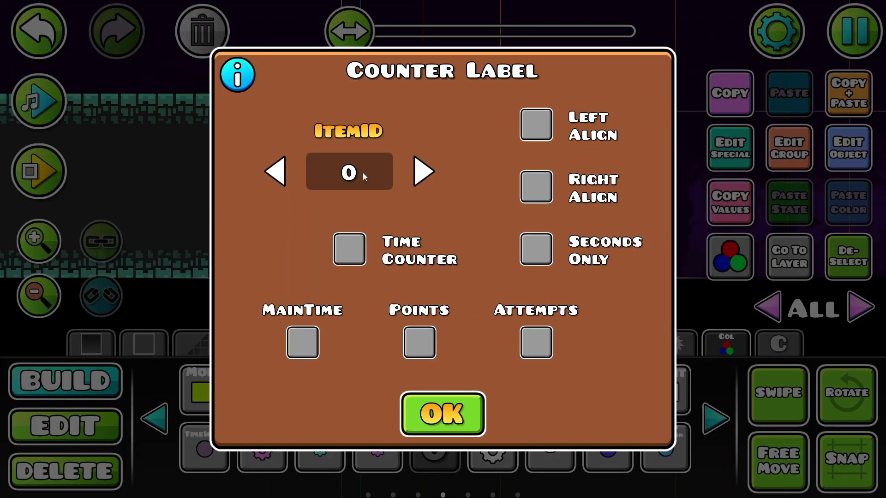
pyautogui.click(420, 173)
pyautogui.click(350, 257)
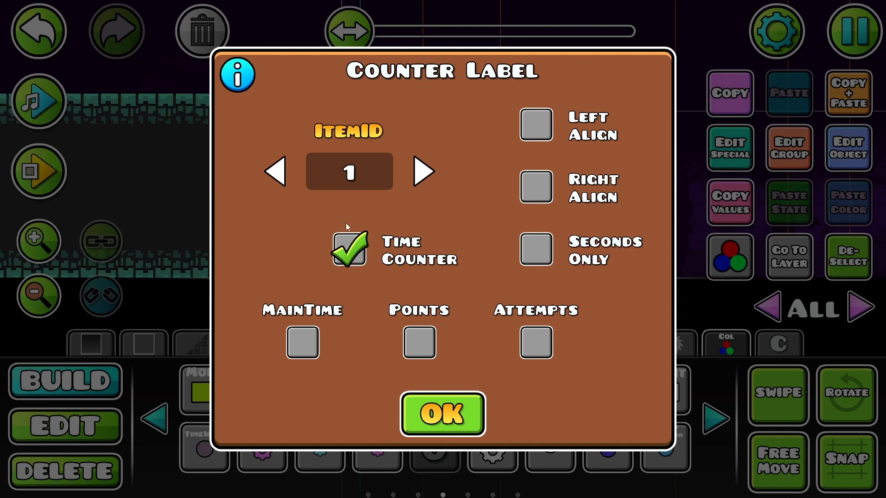
pyautogui.click(553, 250)
pyautogui.click(461, 413)
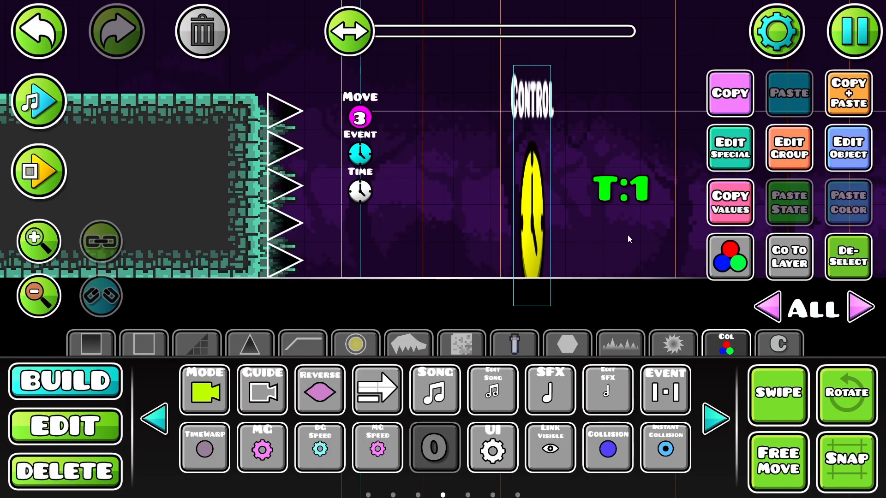
pyautogui.click(849, 257)
# Step: Save and playtest the level, moving the character back and forth between the timer label and the spiked wall
pyautogui.click(855, 31)
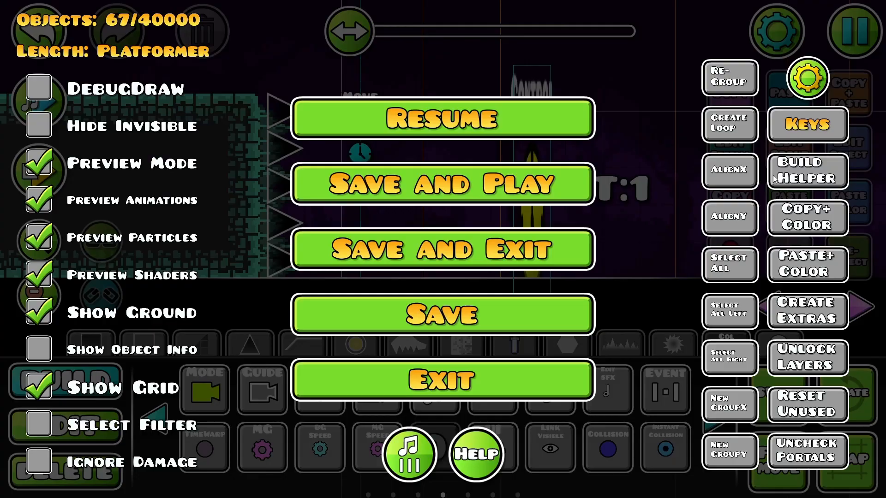
pyautogui.click(530, 180)
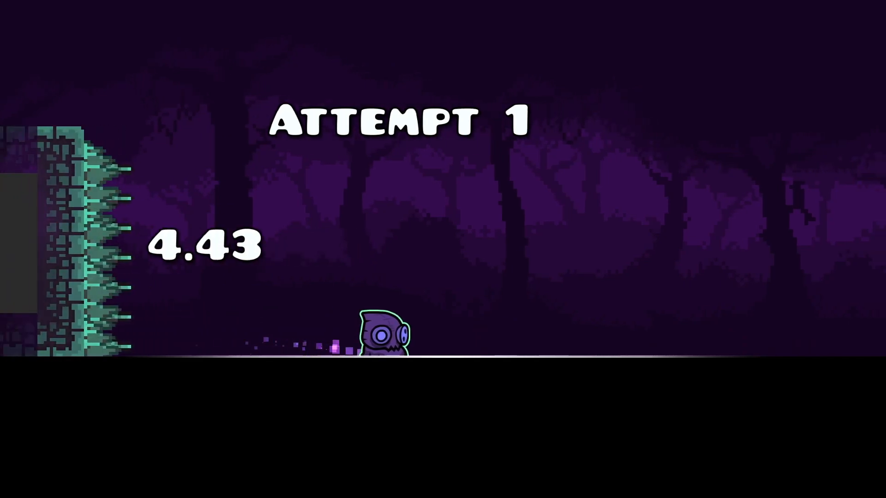
pyautogui.press('Left')
pyautogui.press('space')
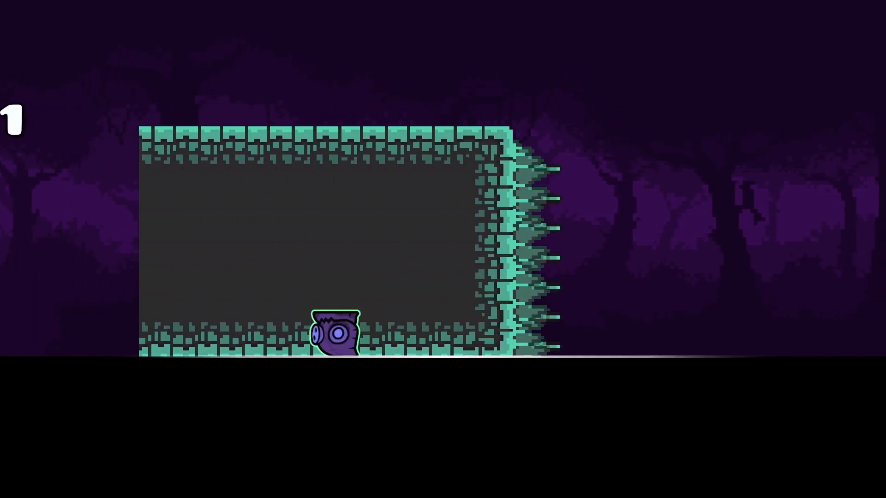
pyautogui.press('Left')
pyautogui.press('Right')
pyautogui.press('Left')
pyautogui.press('space')
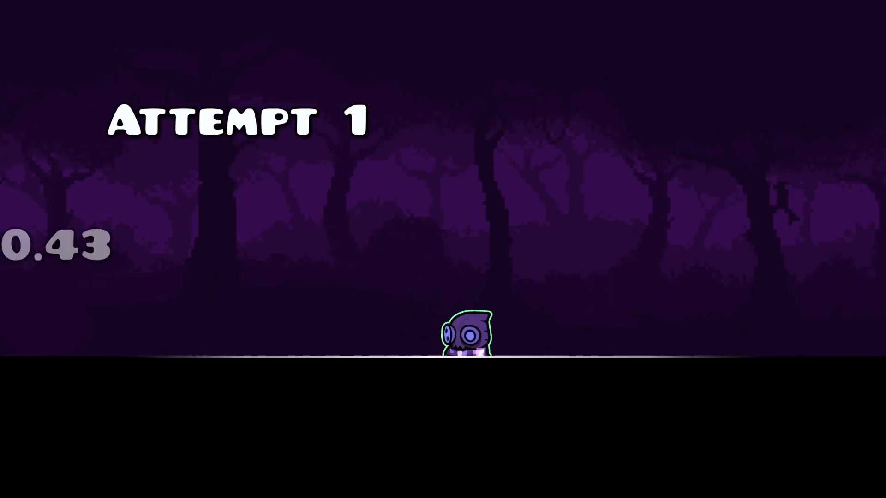
pyautogui.press('Right')
pyautogui.press('Left')
pyautogui.press('Right')
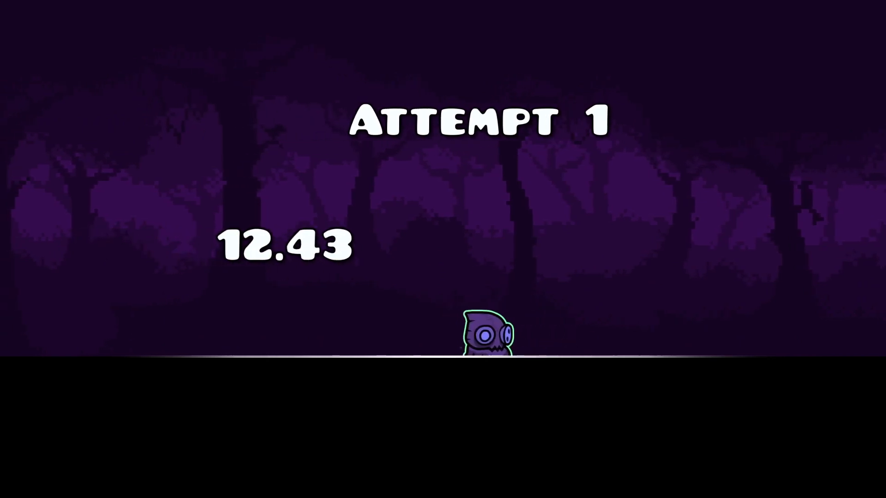